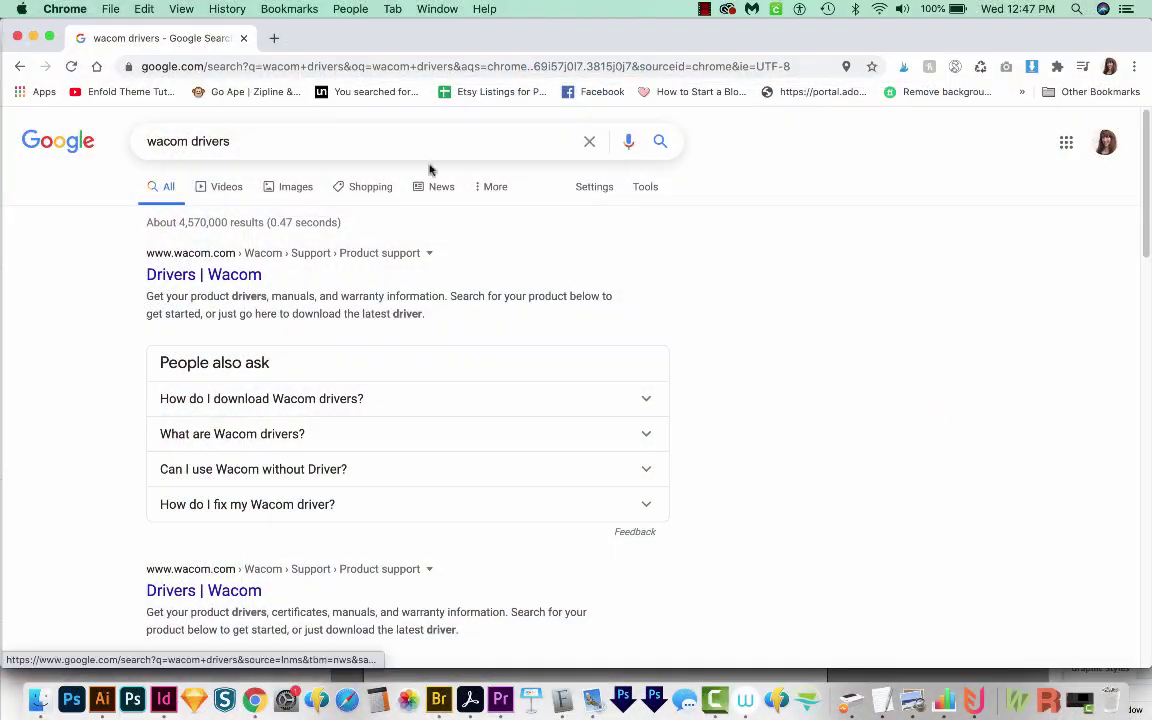
# - Open the 'Drivers | Wacom' search result and dismiss its cookie notice
pyautogui.click(292, 140)
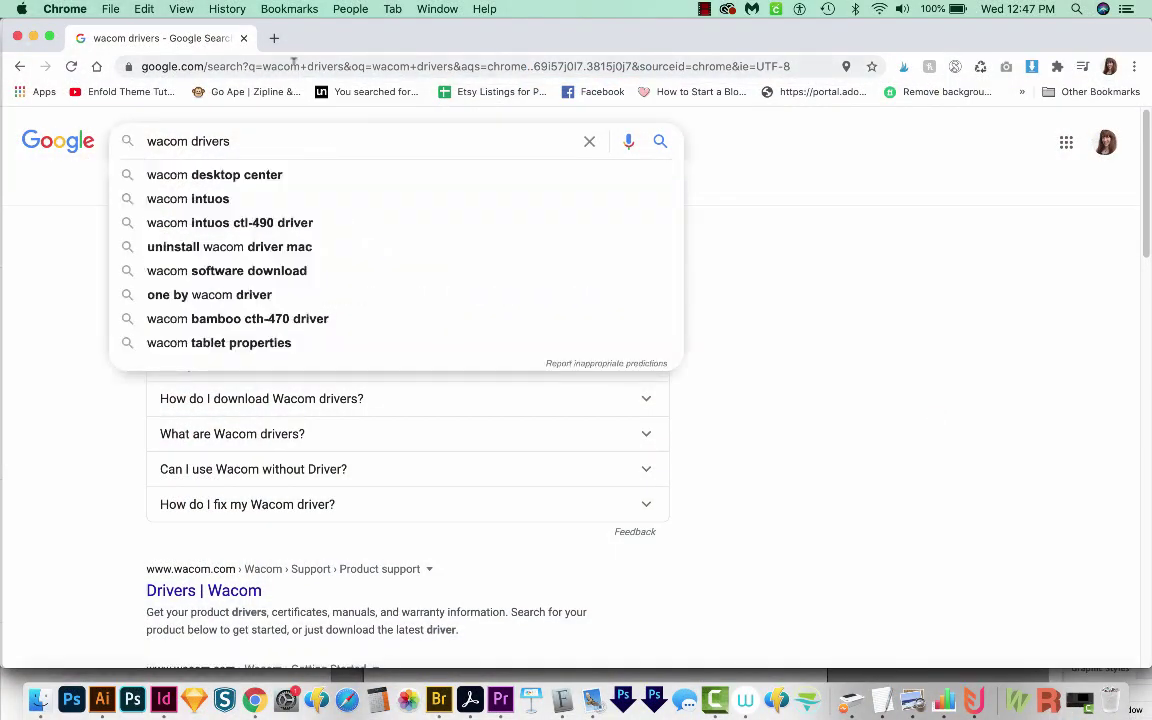
pyautogui.click(724, 240)
pyautogui.click(306, 140)
pyautogui.click(736, 244)
pyautogui.click(257, 278)
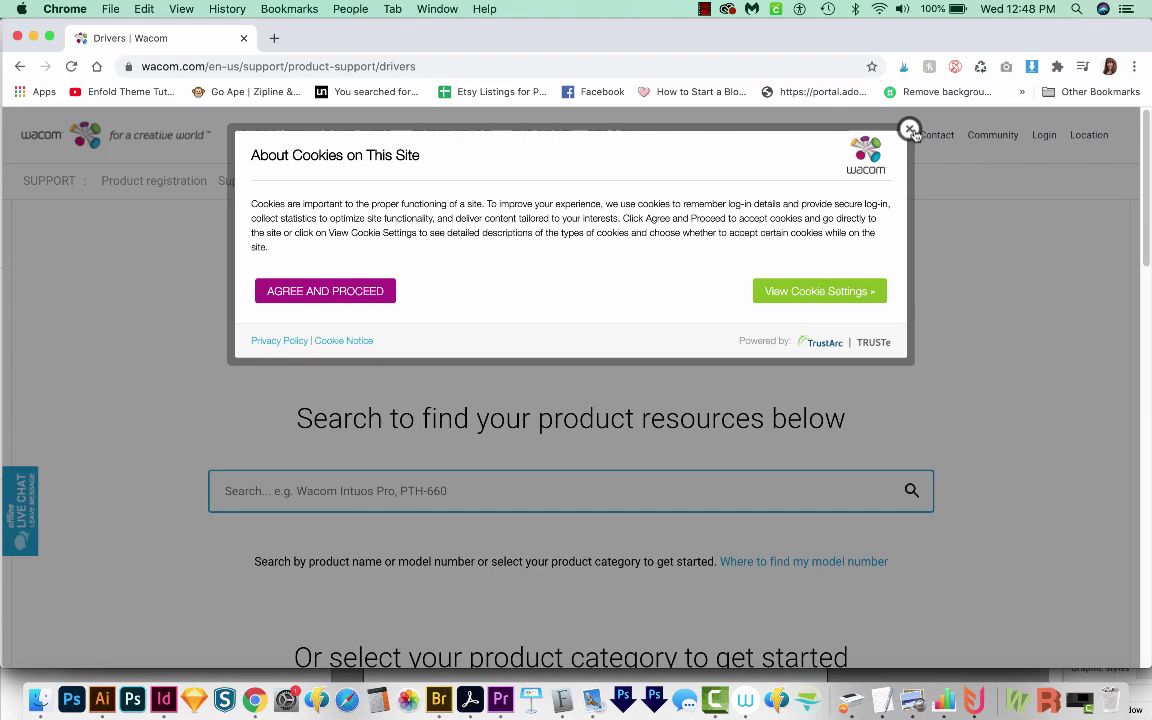
pyautogui.click(441, 492)
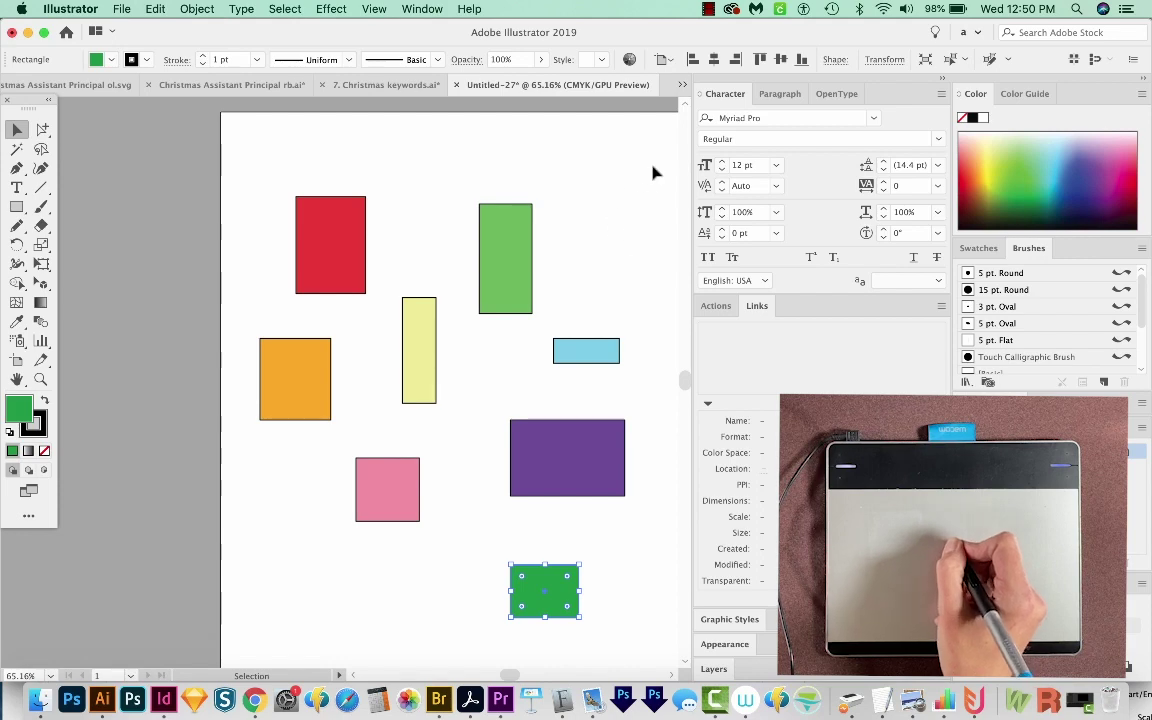
pyautogui.moveTo(652, 172); pyautogui.dragTo(178, 408)
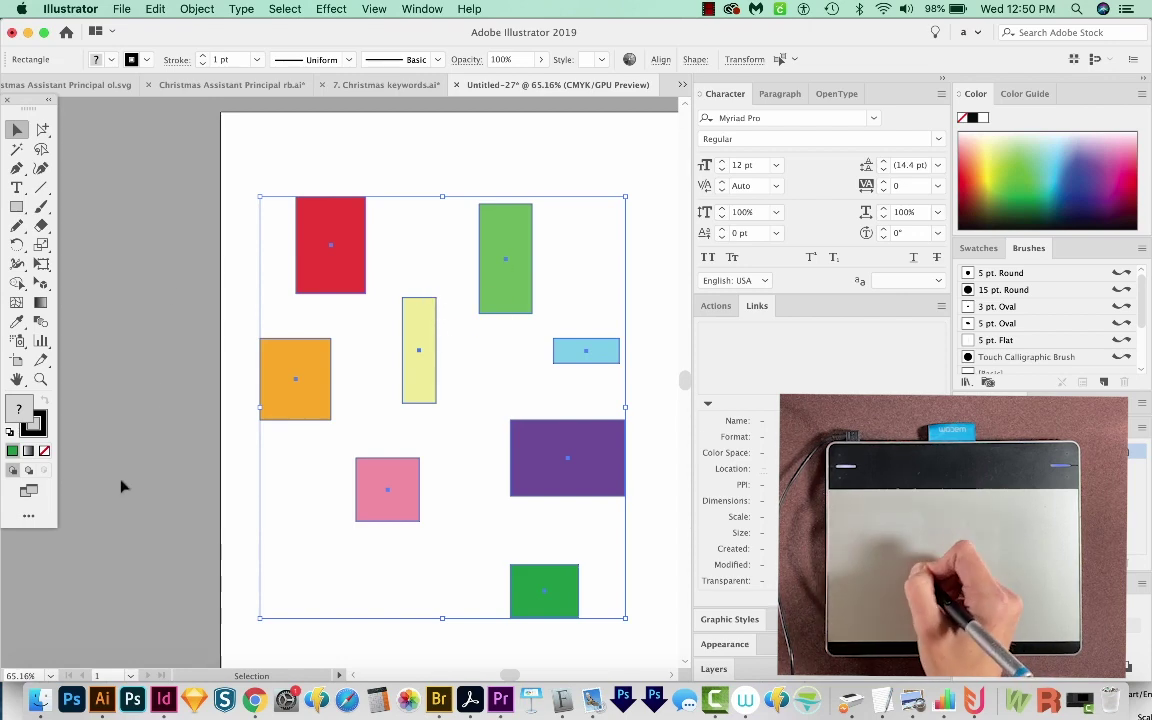
# - Select only the orange rectangle, then deselect it so orange becomes the current fill
pyautogui.click(229, 422)
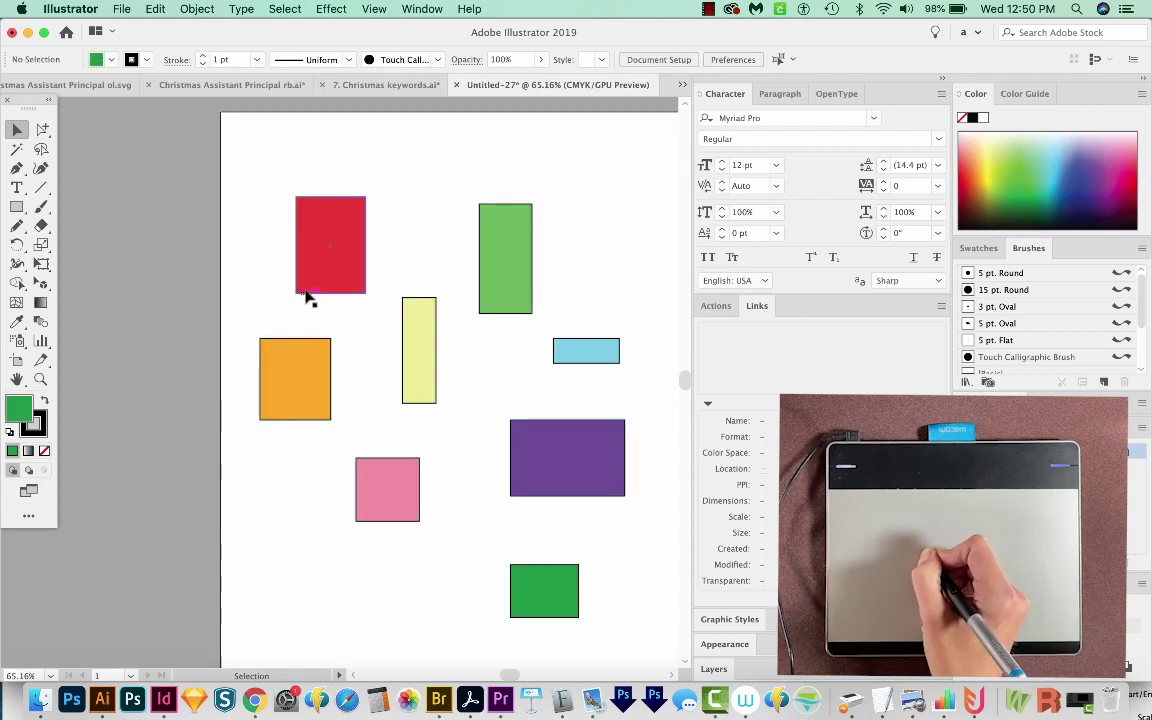
pyautogui.click(297, 370)
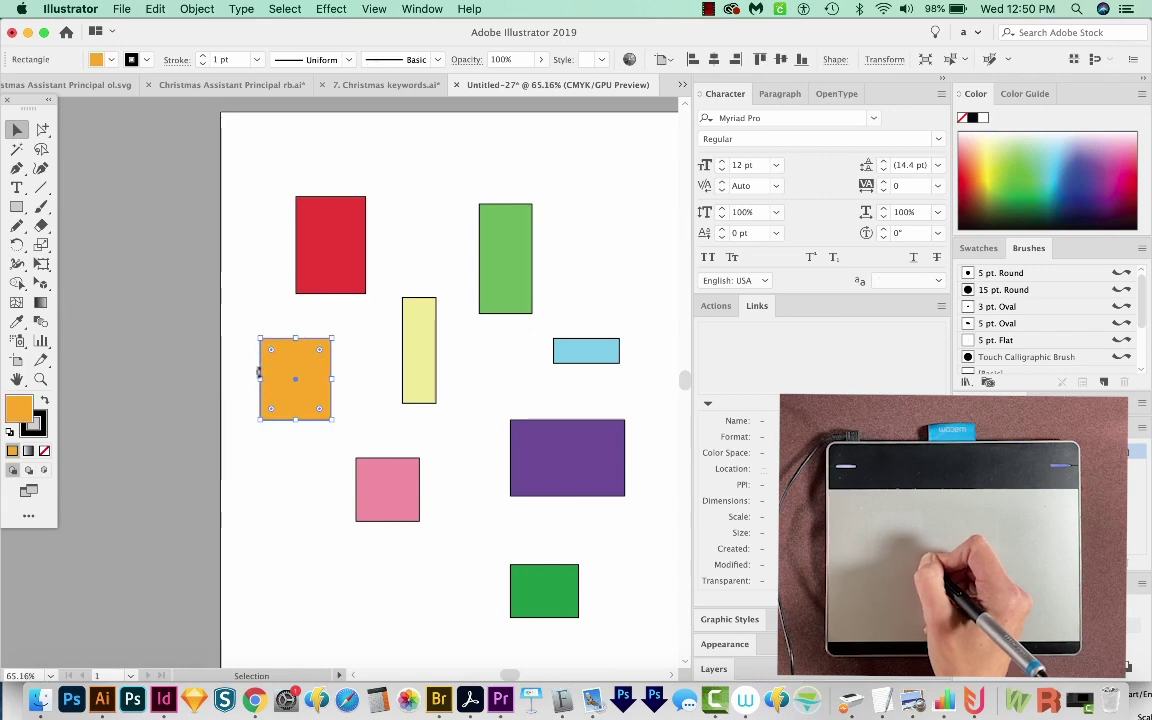
pyautogui.click(277, 438)
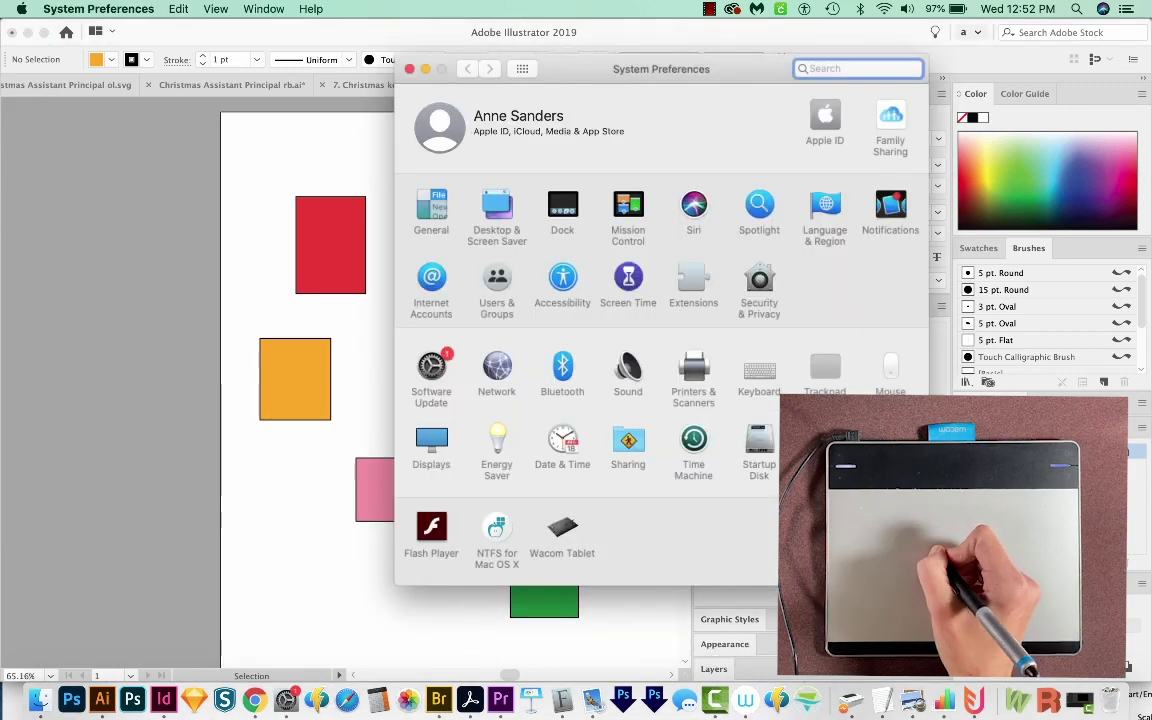
# - Open the Wacom Tablet pane and review the Shift ExpressKey choices without changing them
pyautogui.click(562, 530)
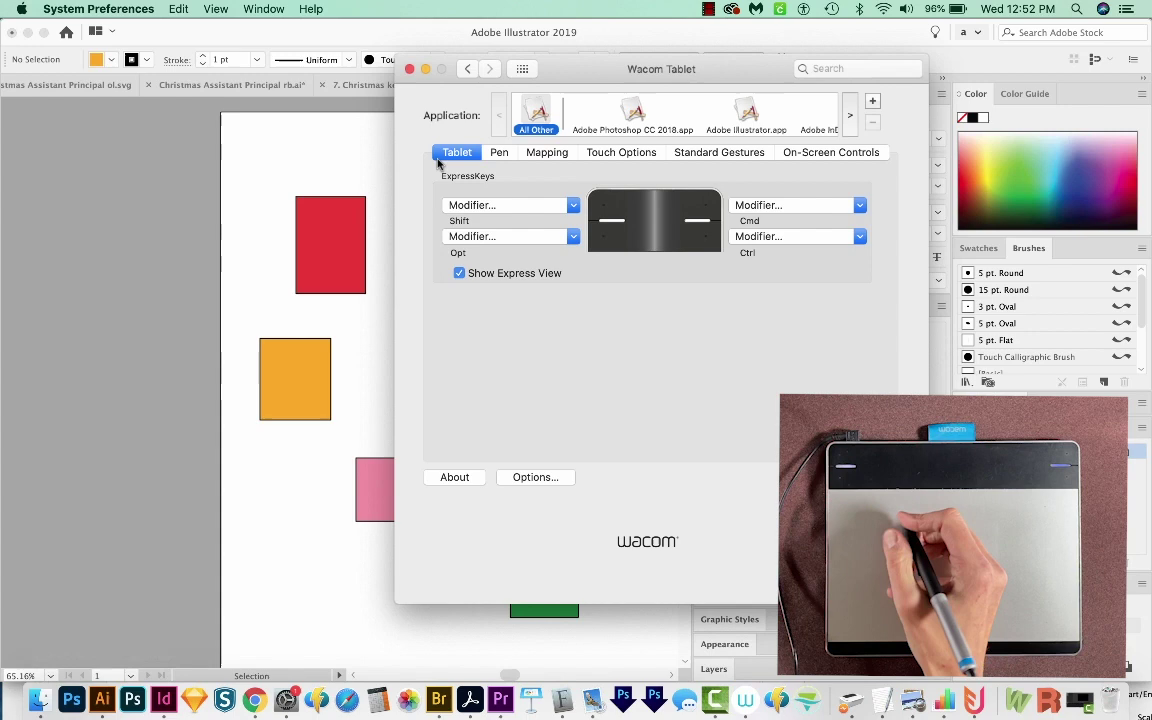
pyautogui.click(537, 208)
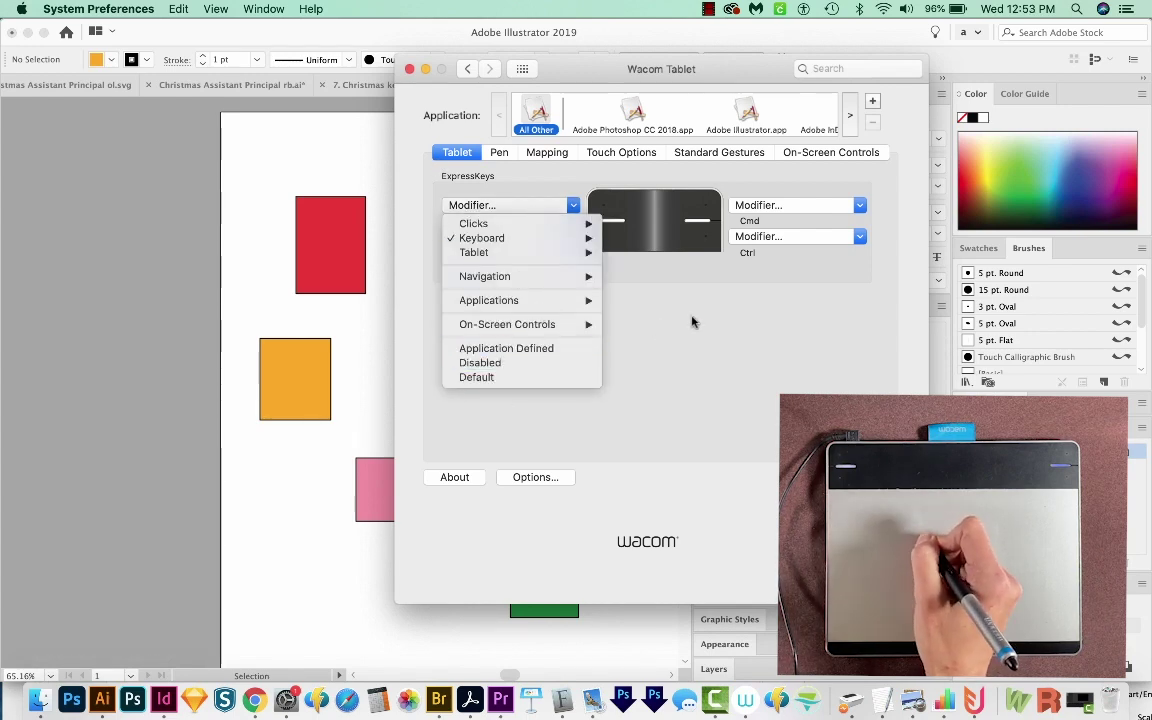
pyautogui.click(640, 262)
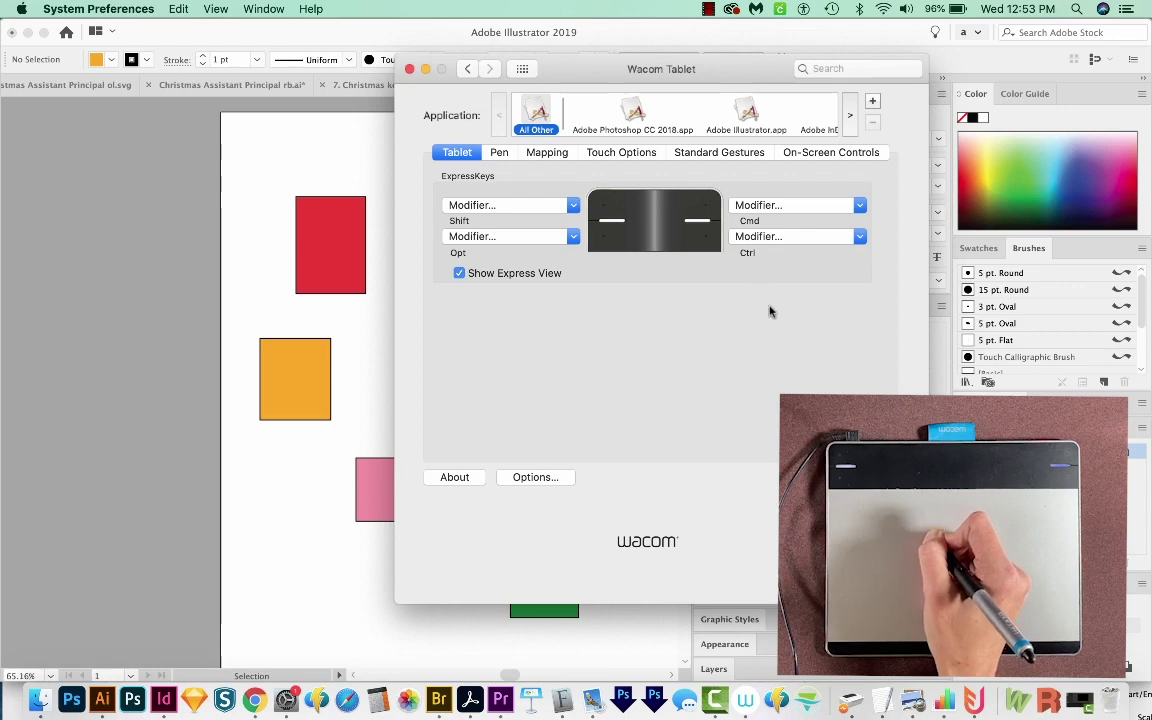
# - Show the Pen settings and review the Right Click and Scroll button options unchanged
pyautogui.click(499, 152)
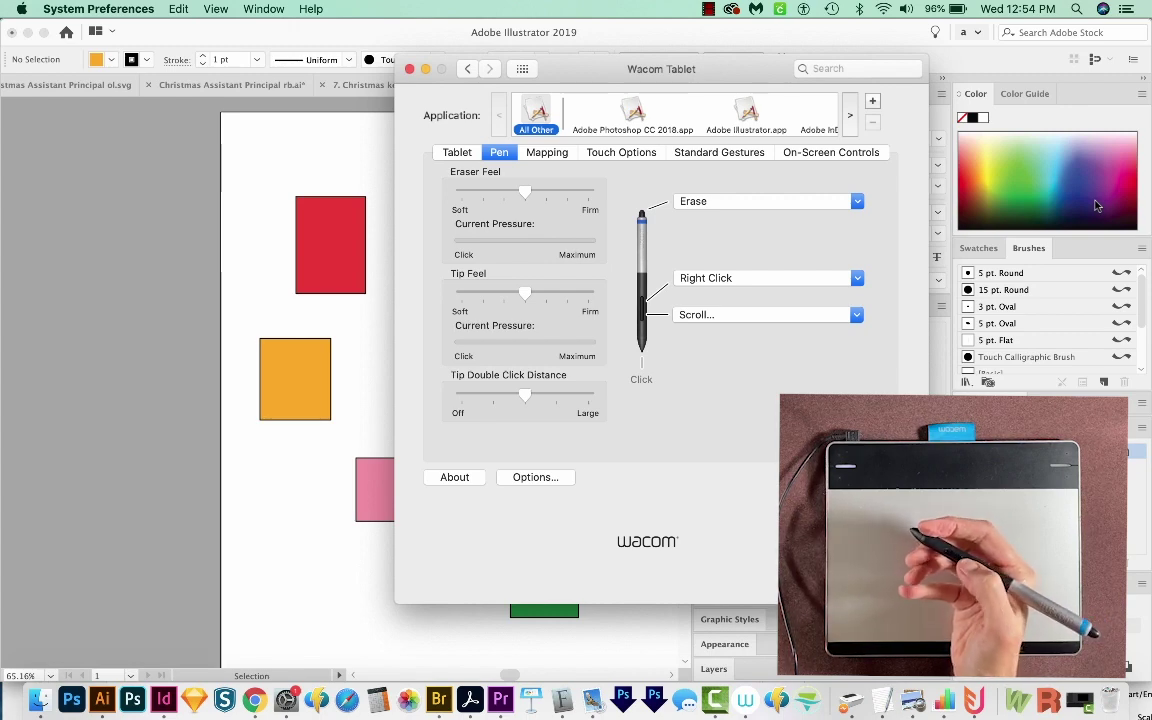
pyautogui.click(755, 280)
pyautogui.click(755, 283)
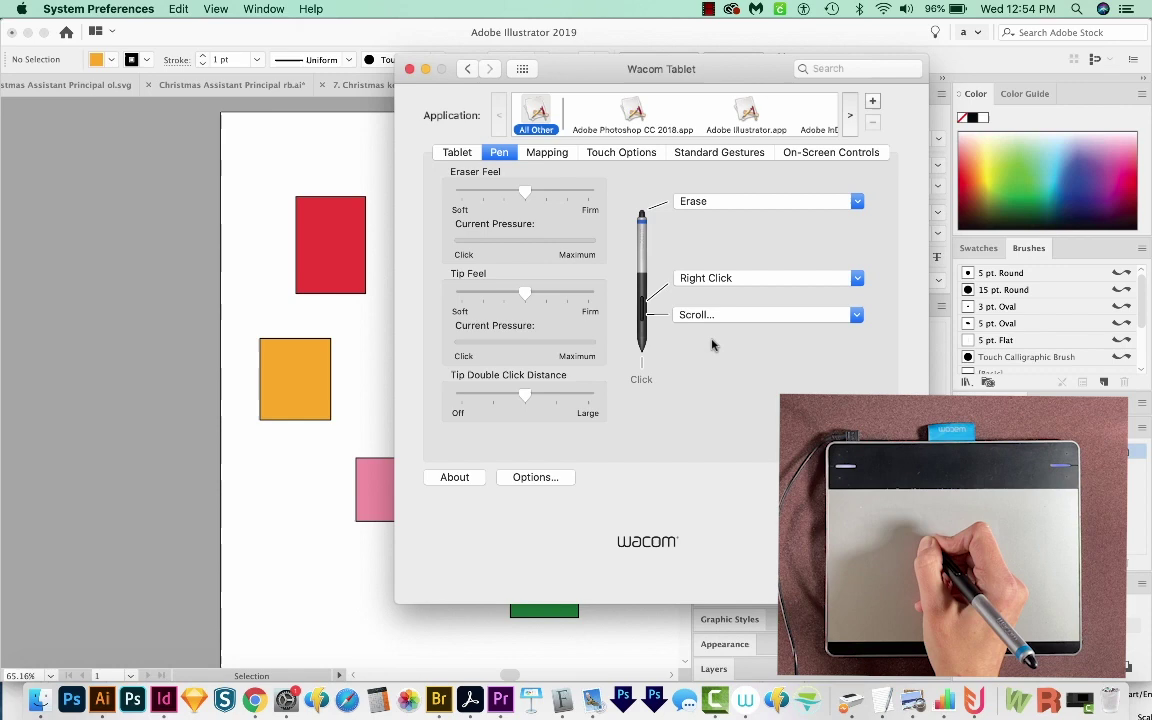
pyautogui.click(714, 315)
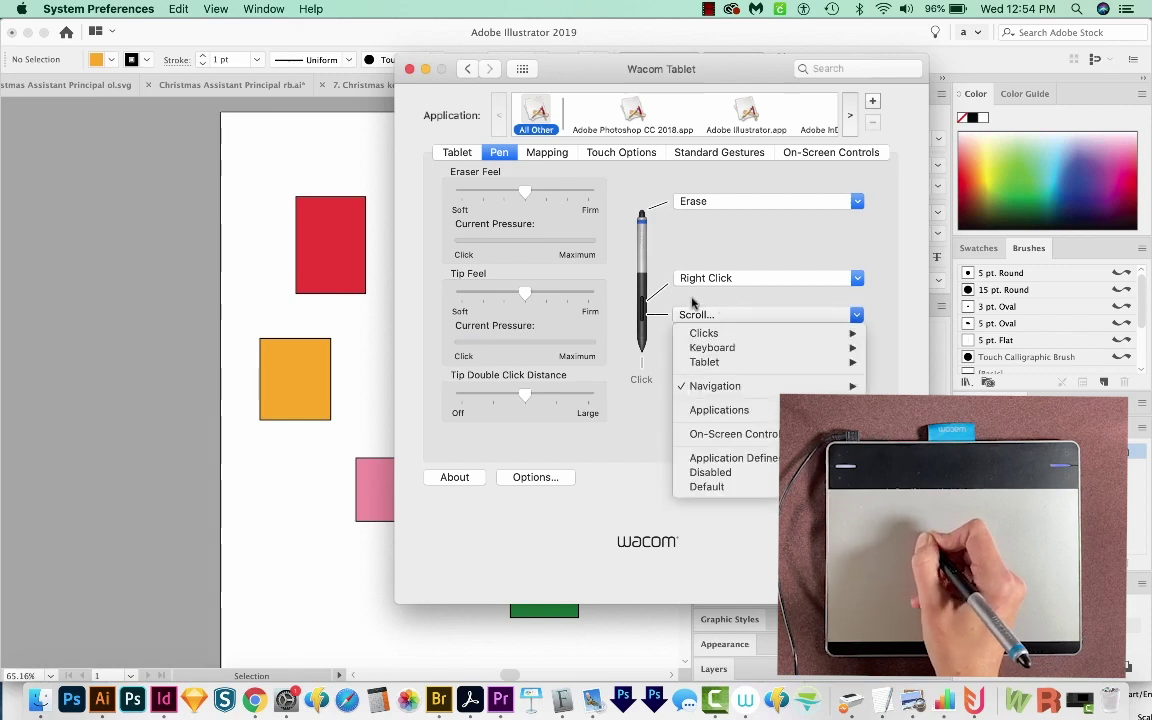
pyautogui.click(515, 317)
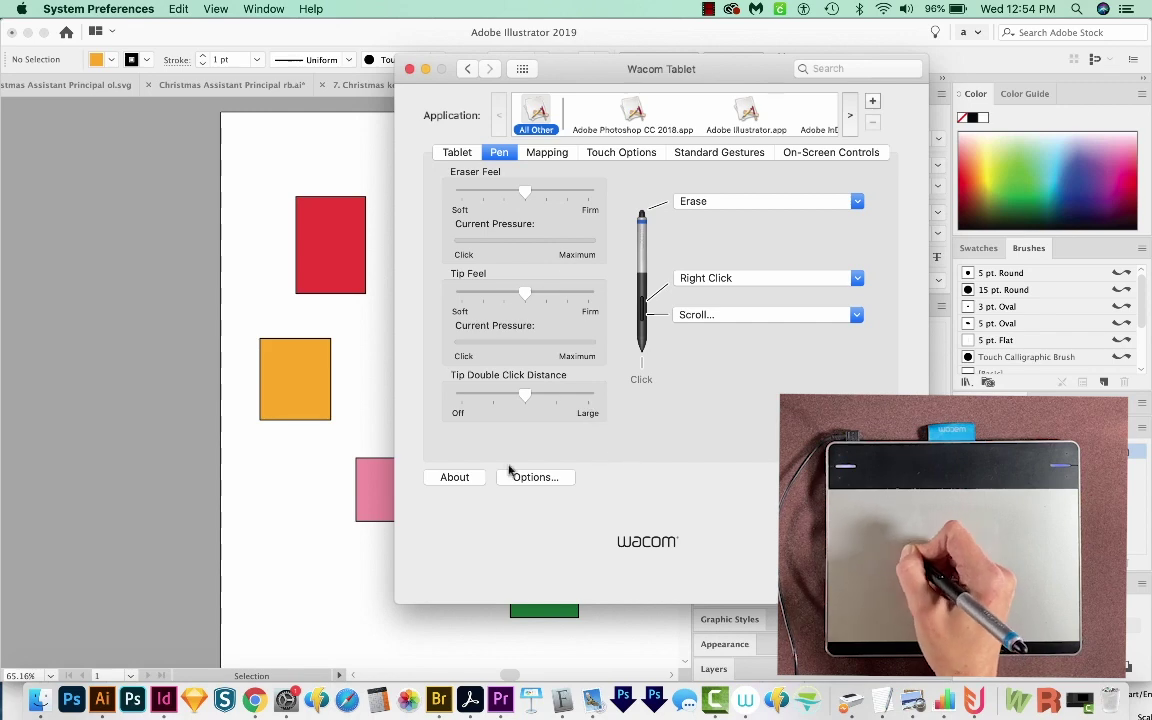
# - Show the Mapping settings and check the Screen Area choices, keeping Full
pyautogui.click(540, 153)
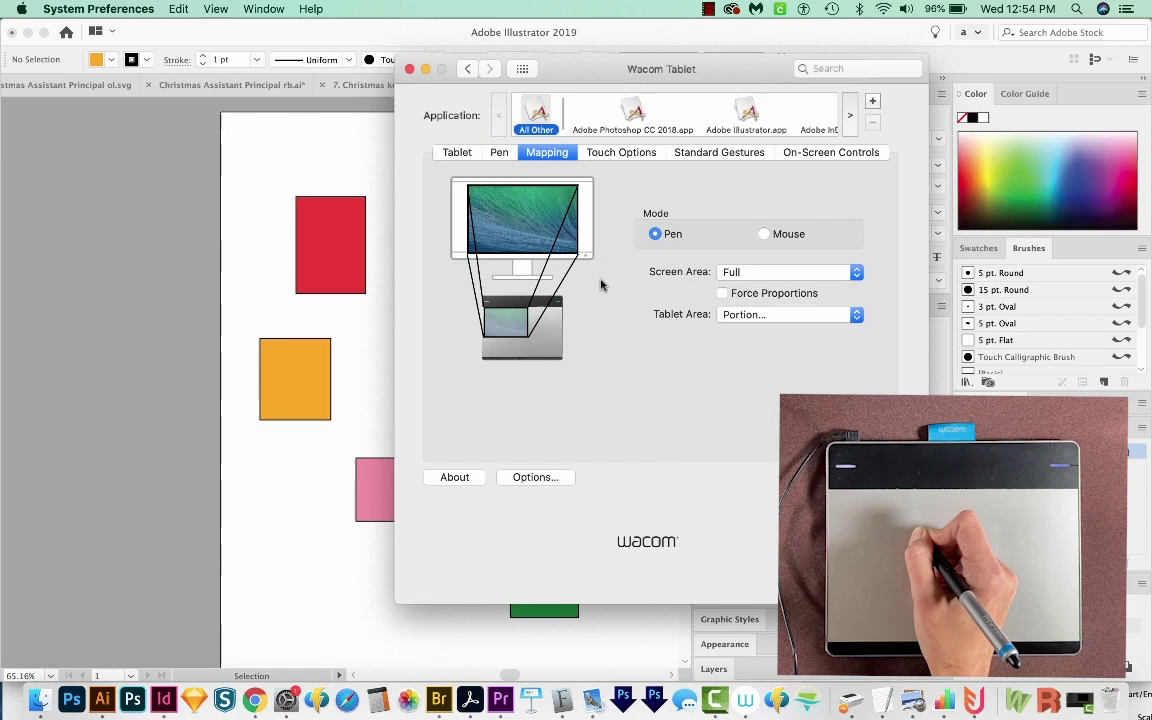
pyautogui.click(762, 275)
pyautogui.click(760, 276)
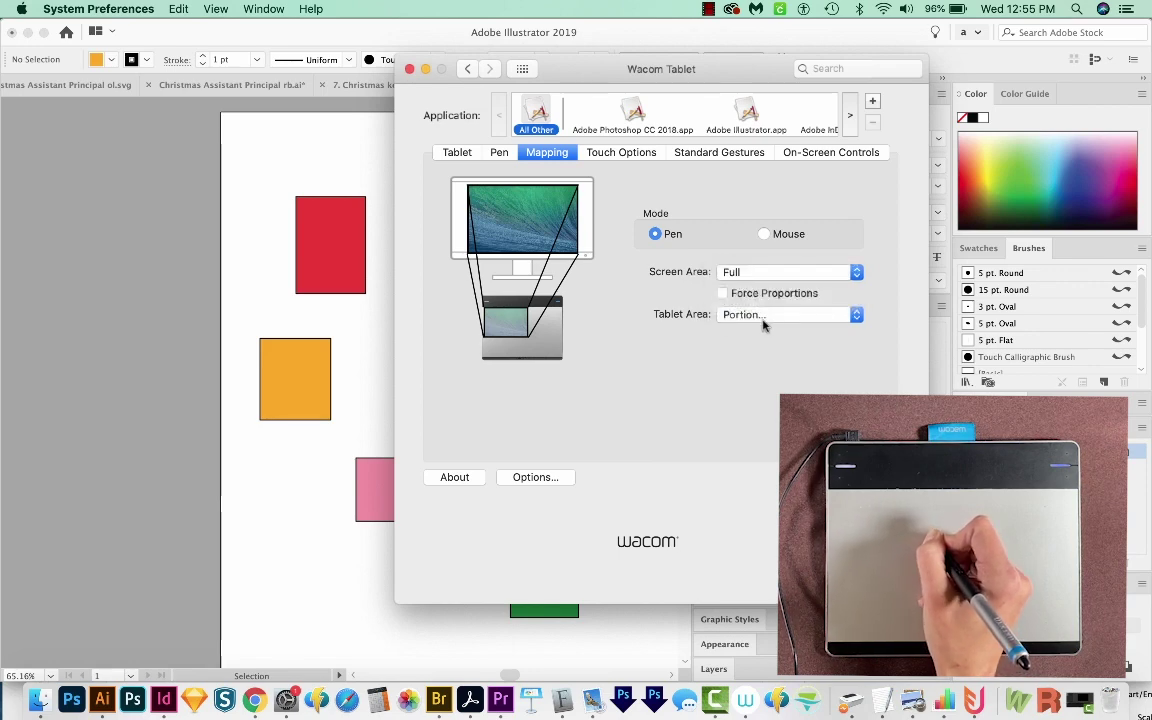
# - Map only a tablet portion (Bottom 4608, Right 6528), then show Touch Options
pyautogui.click(767, 316)
pyautogui.click(755, 316)
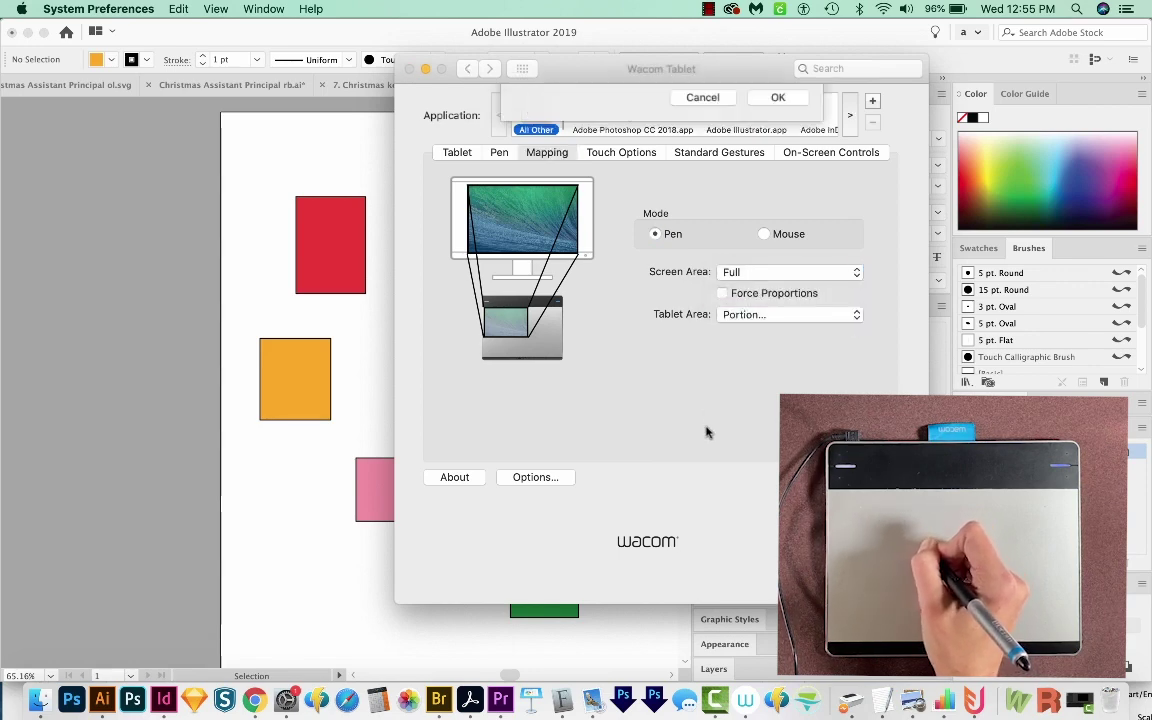
pyautogui.moveTo(672, 245); pyautogui.dragTo(654, 231)
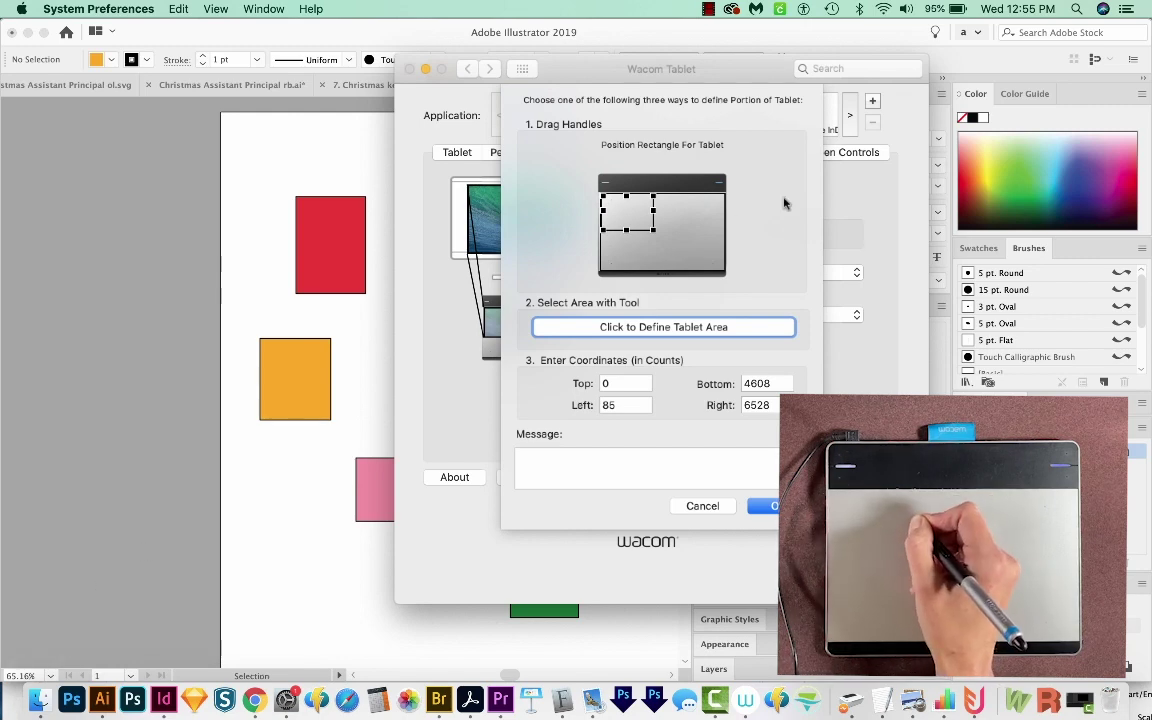
pyautogui.click(702, 506)
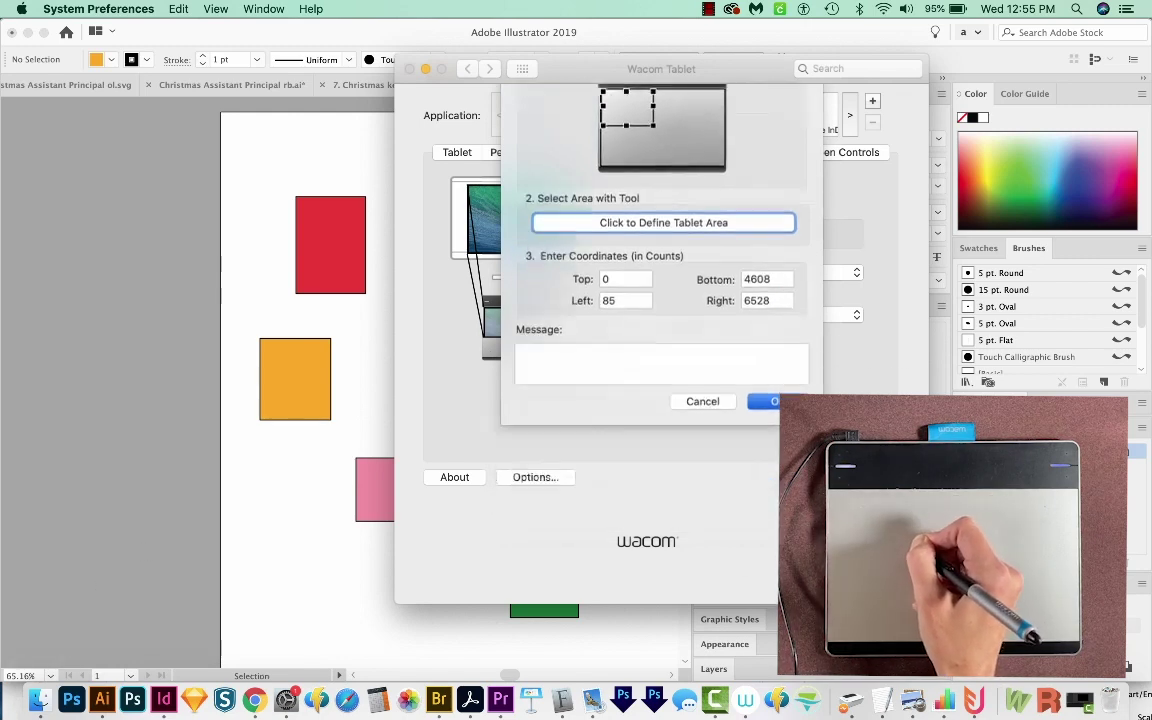
pyautogui.click(621, 152)
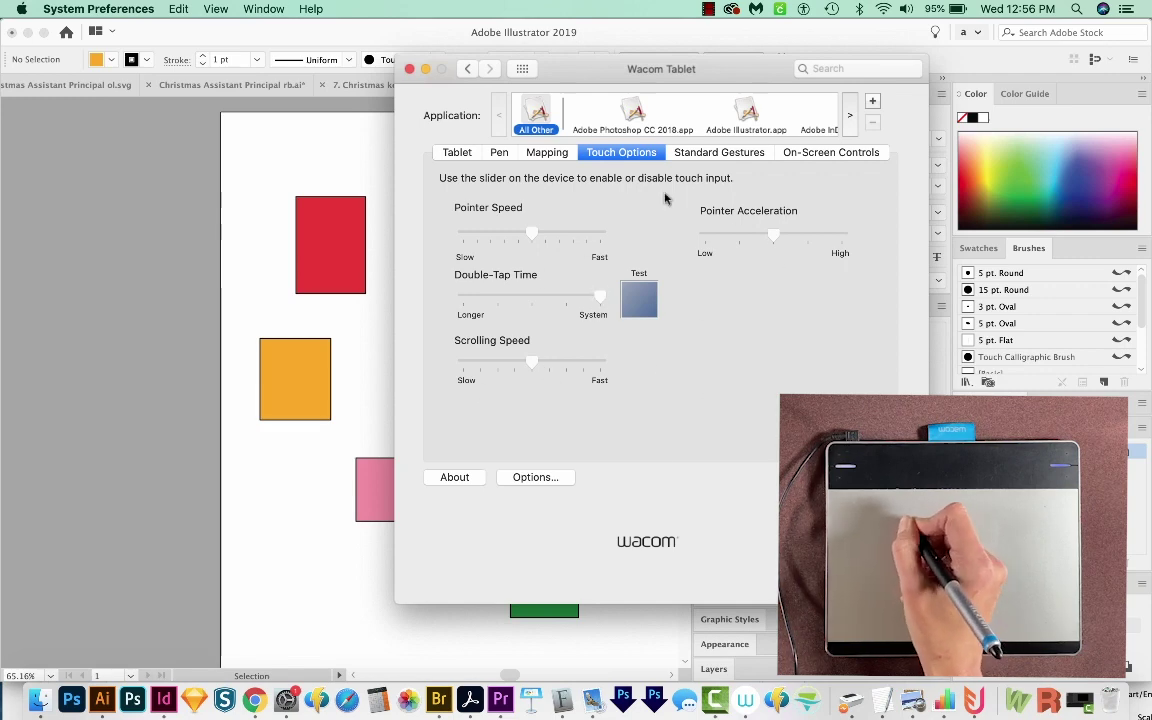
# - Review the Standard Gestures, then the On-Screen Controls App shortcuts assignments
pyautogui.click(717, 156)
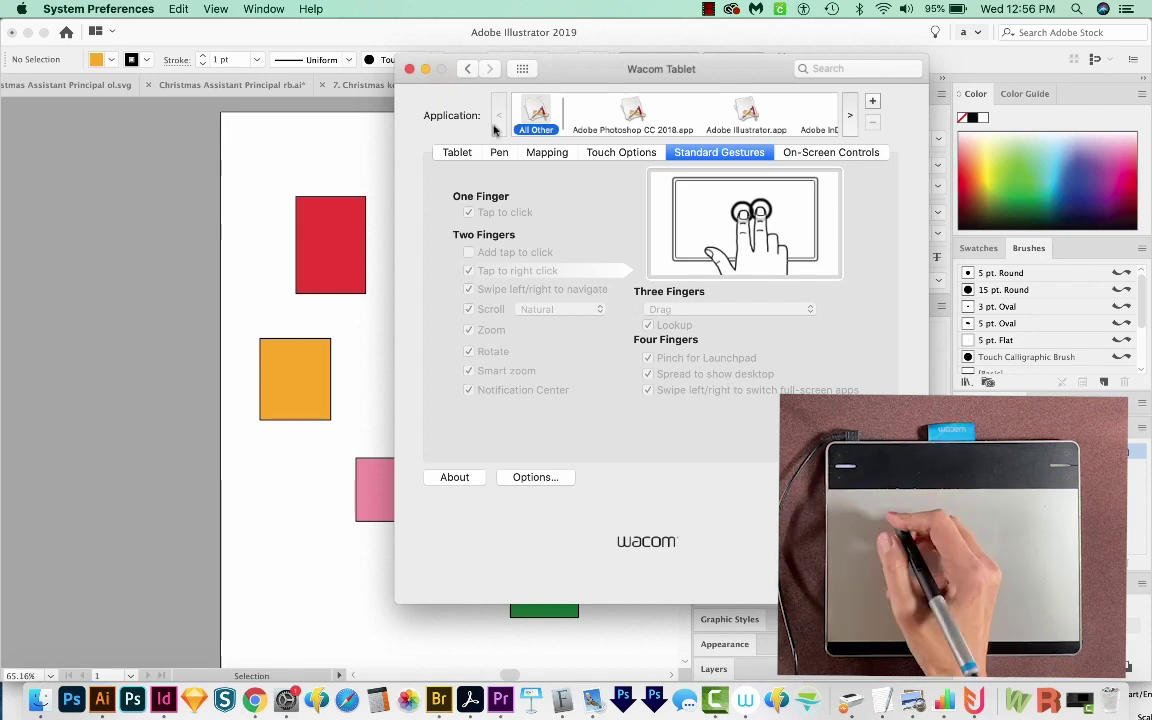
pyautogui.click(785, 150)
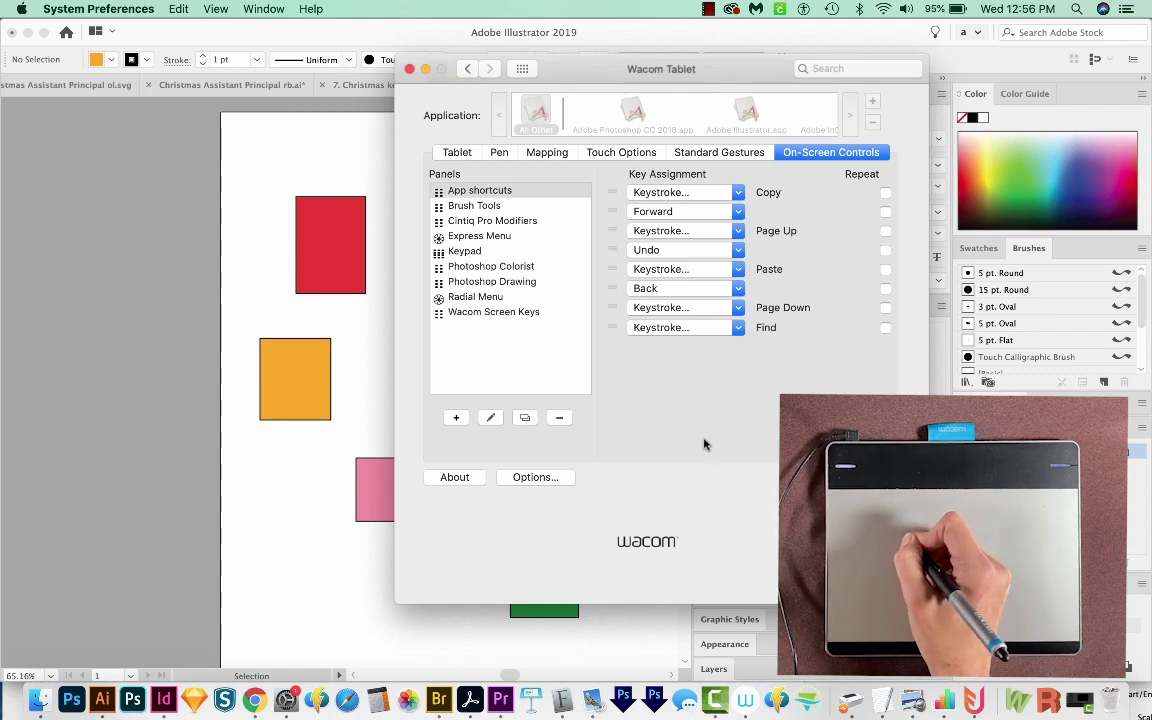
# - Close the Wacom settings, launch Photoshop, and create a blank 453 × 512 px document
pyautogui.click(409, 69)
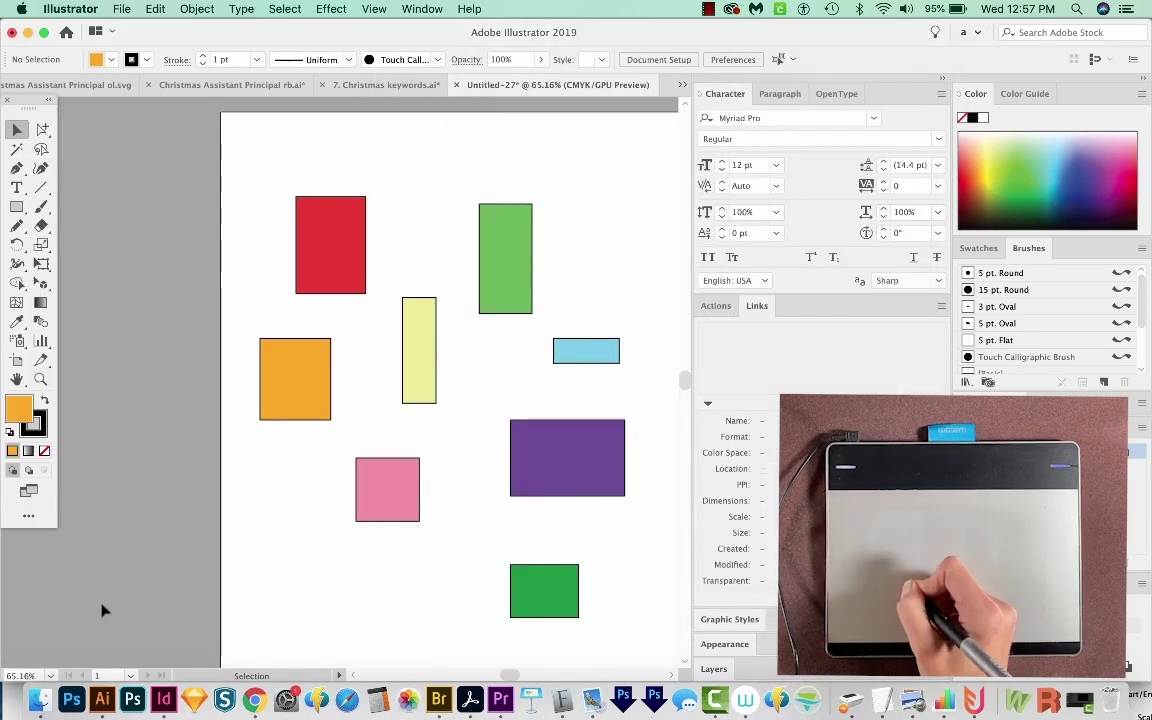
pyautogui.click(71, 701)
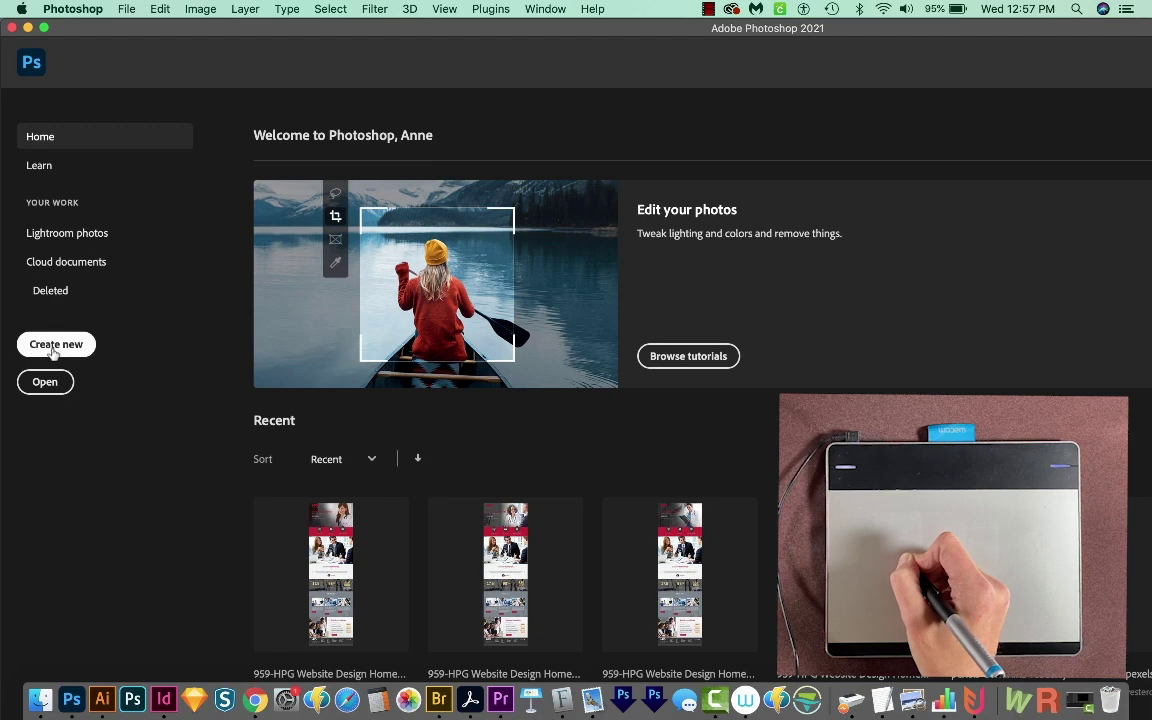
pyautogui.click(58, 346)
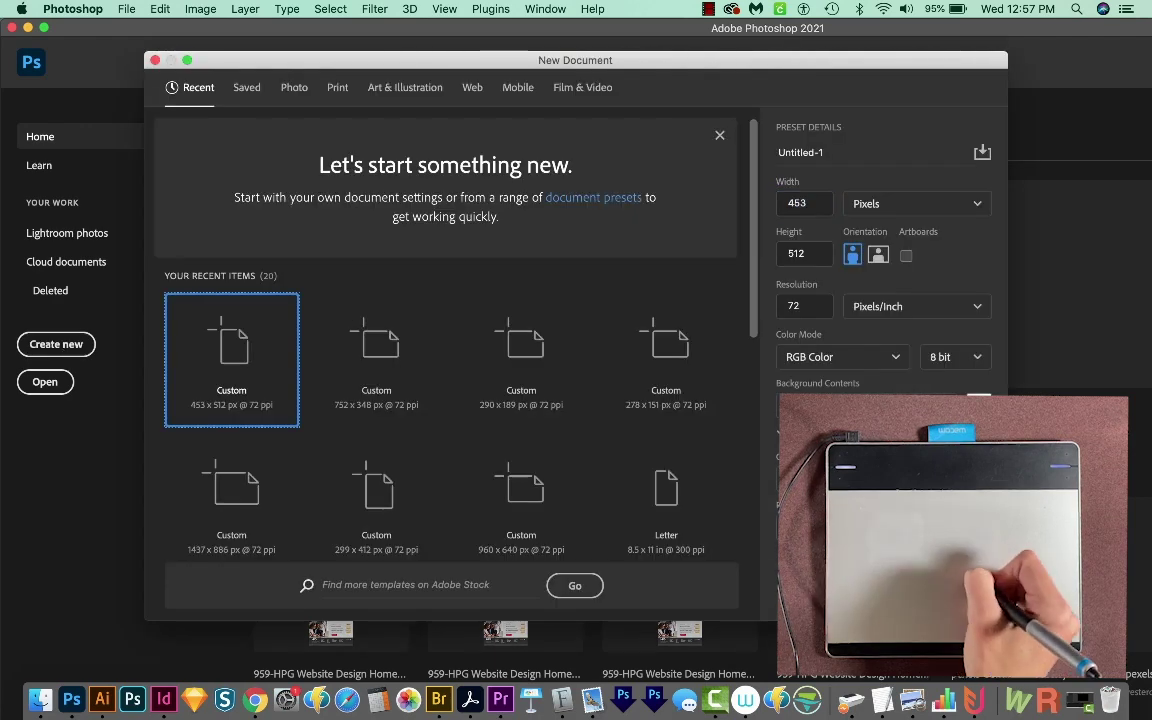
pyautogui.press('Return')
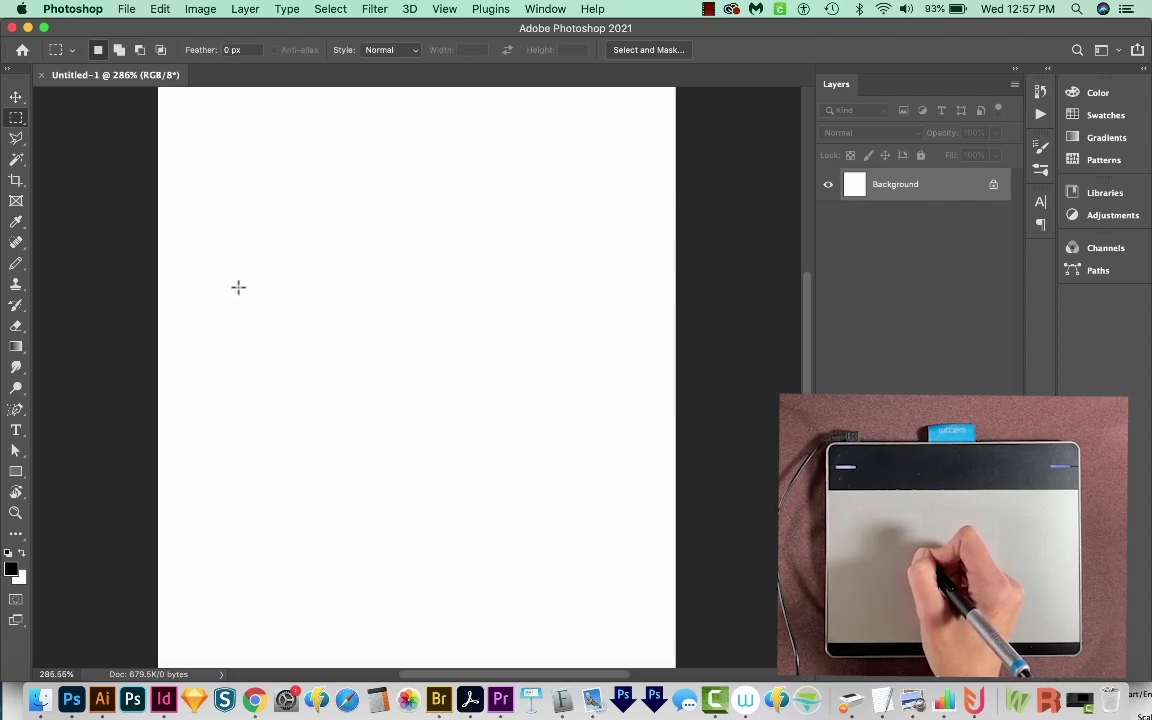
# - Switch to a smaller Brush tool and show the Brushes preset panel
pyautogui.press('b')
pyautogui.moveTo(341, 283)
pyautogui.mouseDown()
pyautogui.moveTo(280, 288)
pyautogui.moveTo(256, 298)
pyautogui.moveTo(255, 315)
pyautogui.mouseUp()
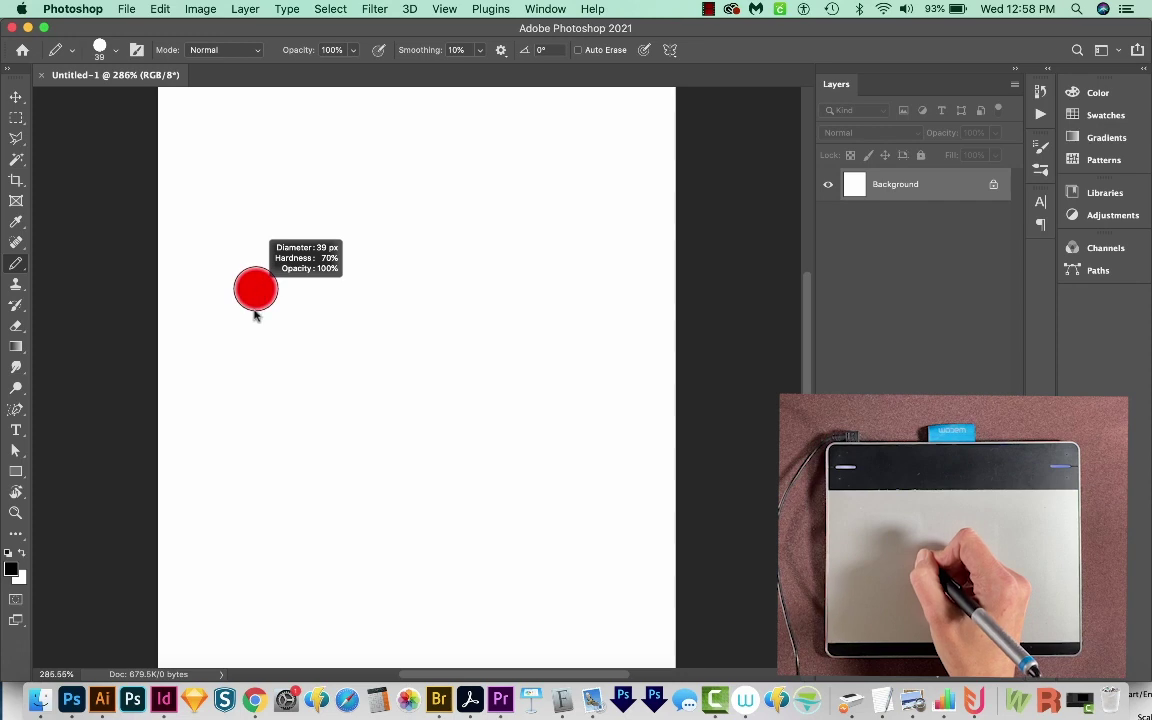
pyautogui.hotkey('shift', 'b')
pyautogui.click(545, 9)
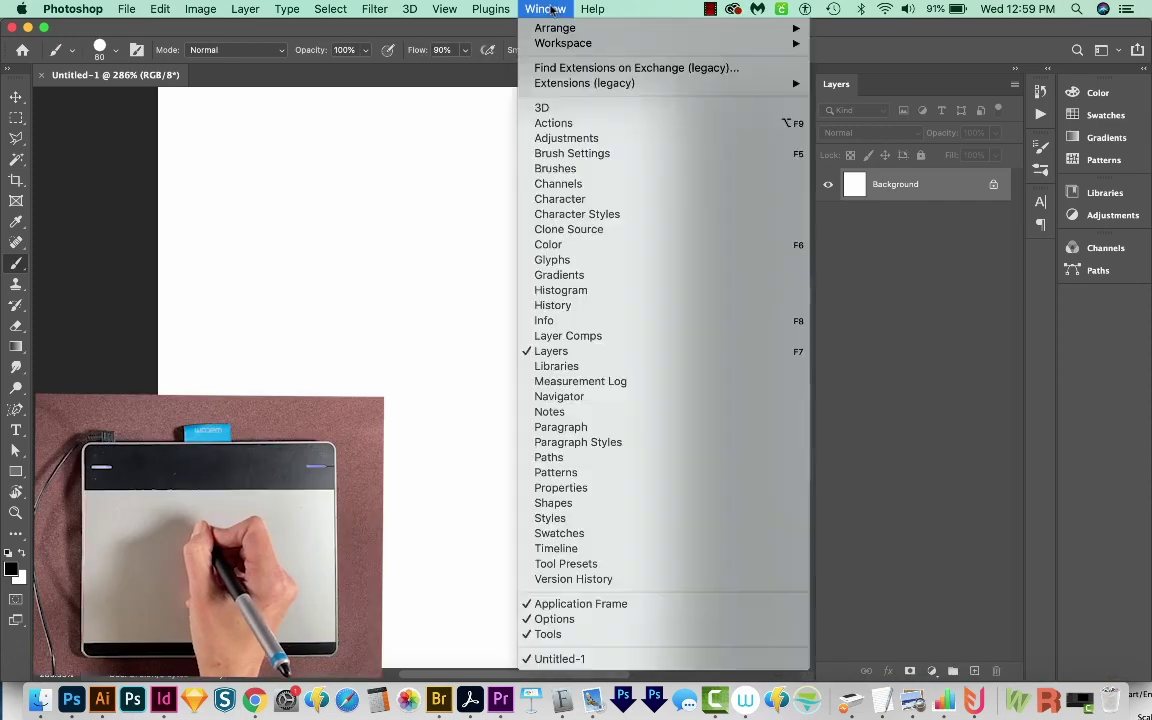
pyautogui.click(591, 170)
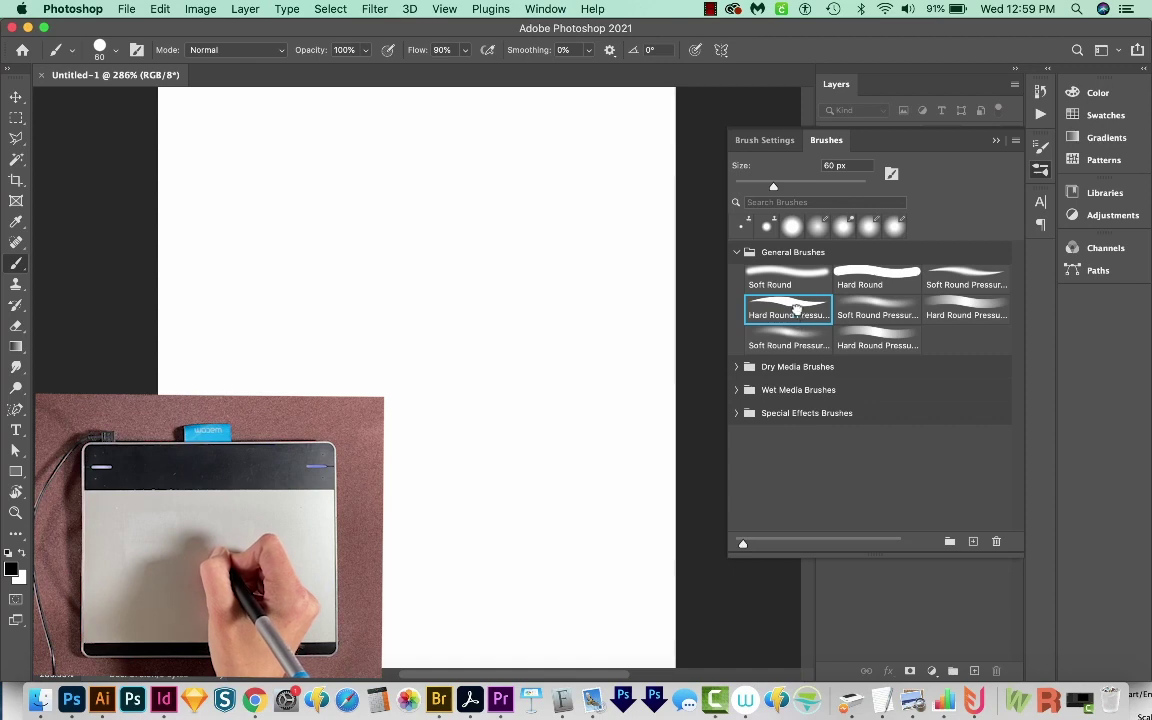
# - Draw two pressure-tapered strokes and erase a chunk from the lower one
pyautogui.moveTo(226, 336)
pyautogui.mouseDown()
pyautogui.moveTo(294, 334)
pyautogui.moveTo(493, 276)
pyautogui.moveTo(583, 305)
pyautogui.mouseUp()
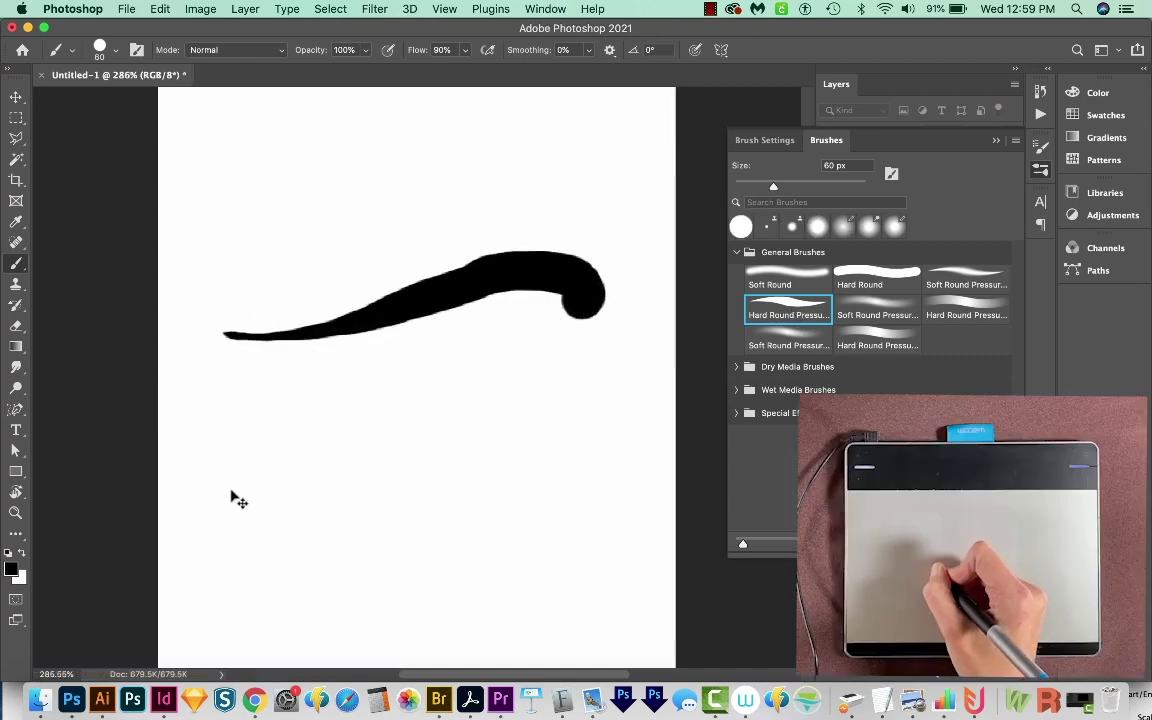
pyautogui.moveTo(233, 495)
pyautogui.mouseDown()
pyautogui.moveTo(356, 468)
pyautogui.moveTo(493, 392)
pyautogui.moveTo(523, 388)
pyautogui.moveTo(556, 430)
pyautogui.mouseUp()
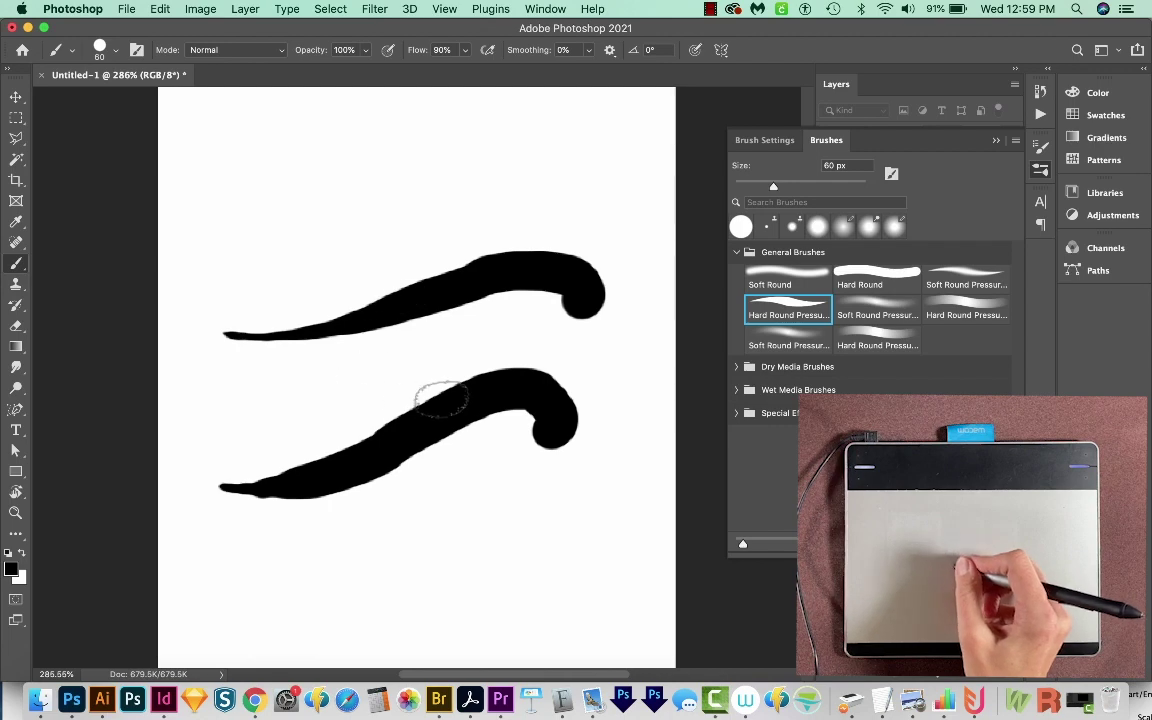
pyautogui.moveTo(412, 400)
pyautogui.mouseDown()
pyautogui.moveTo(425, 425)
pyautogui.moveTo(437, 391)
pyautogui.moveTo(485, 405)
pyautogui.mouseUp()
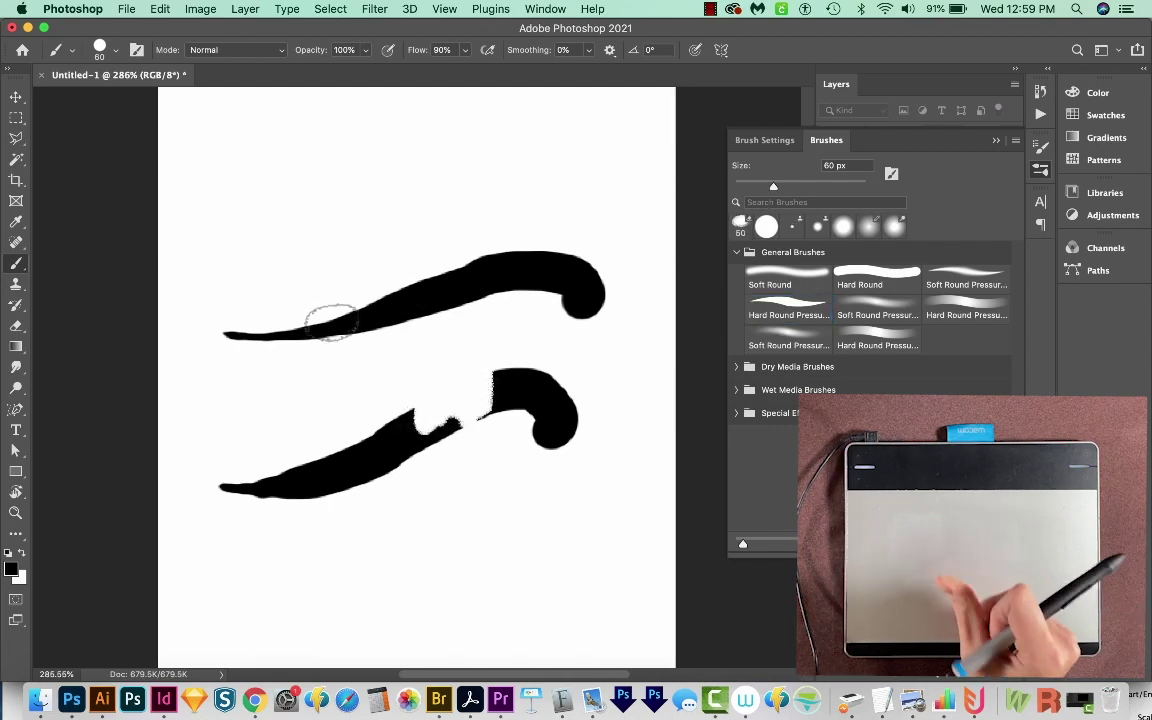
# - Erase a vertical strip through the lower stroke and show the Brush Settings panel
pyautogui.moveTo(358, 437)
pyautogui.mouseDown()
pyautogui.moveTo(349, 494)
pyautogui.moveTo(340, 465)
pyautogui.mouseUp()
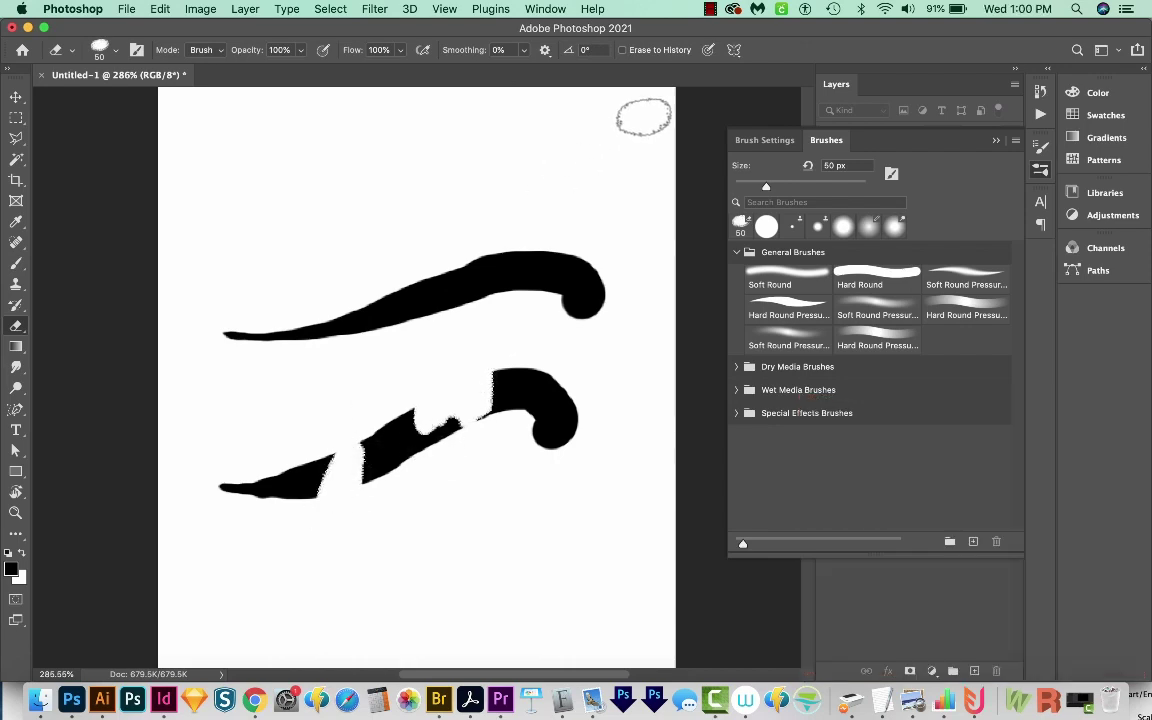
pyautogui.click(765, 141)
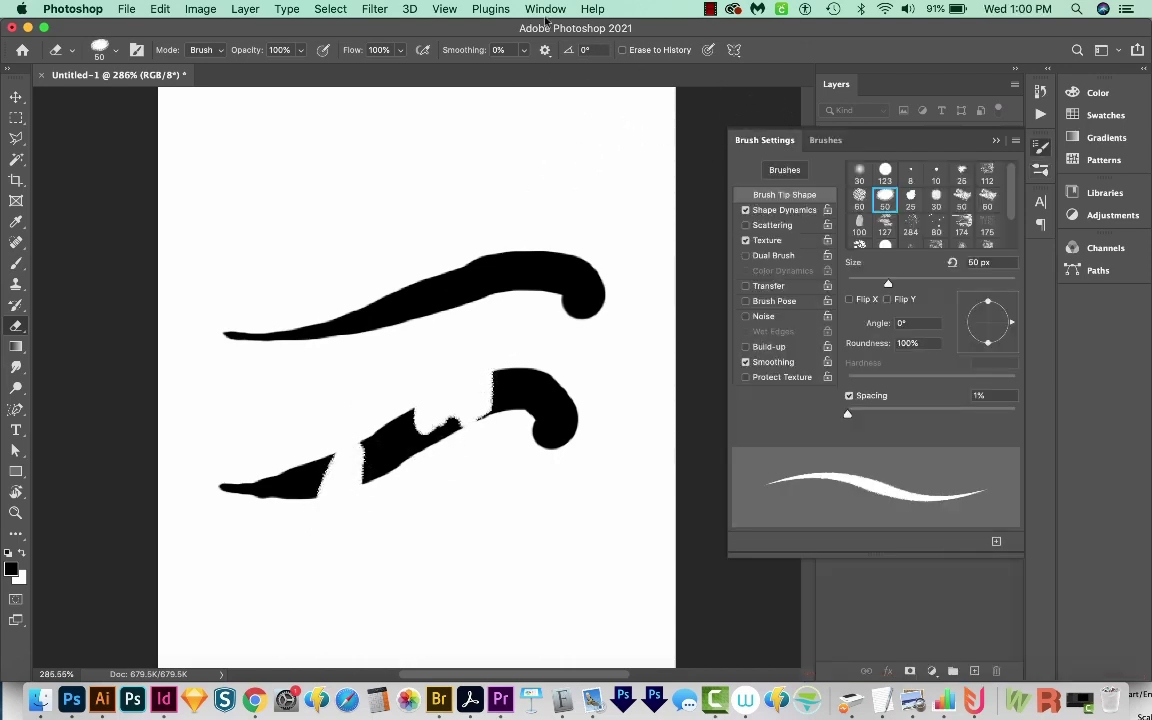
pyautogui.click(550, 8)
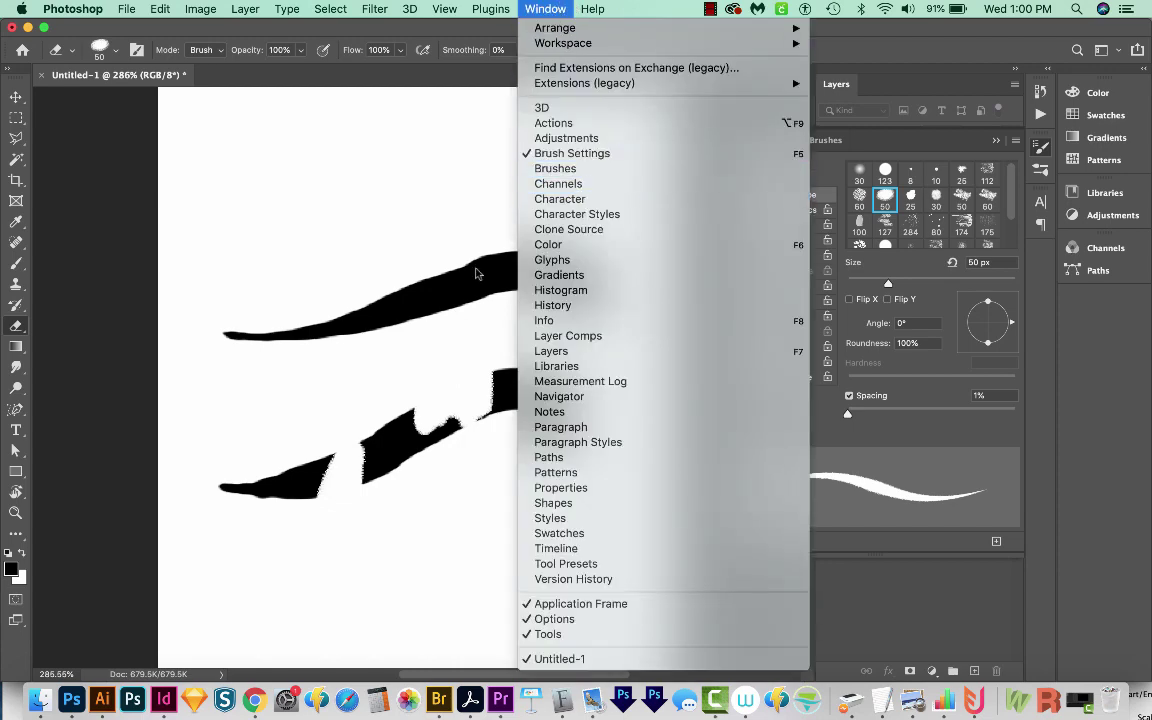
pyautogui.click(396, 339)
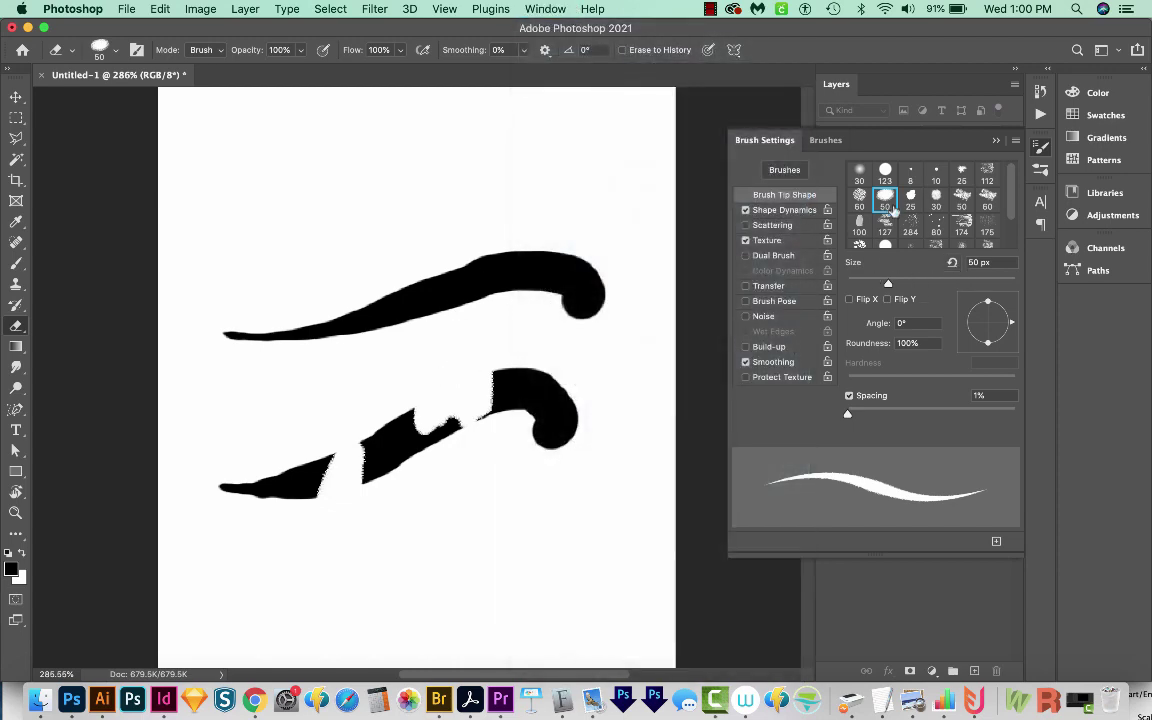
# - In Shape Dynamics, try 17% Size Jitter, reset to 0%, and toggle Shape Dynamics off and on
pyautogui.click(787, 212)
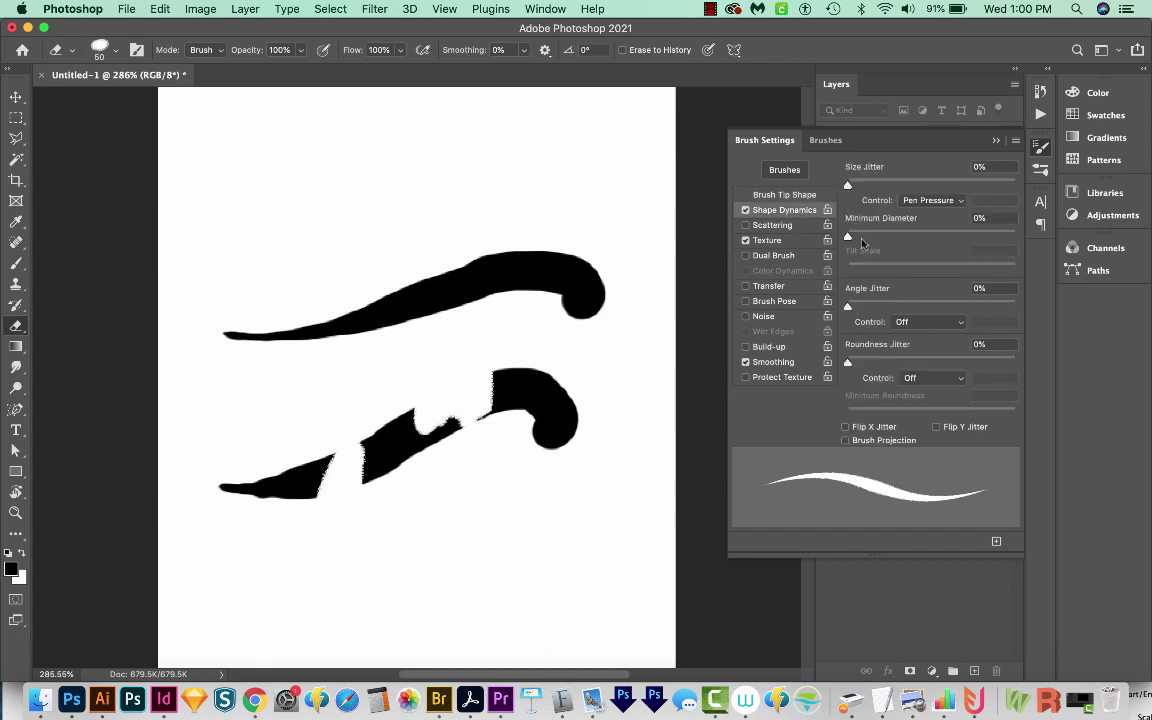
pyautogui.moveTo(848, 185); pyautogui.dragTo(875, 186)
pyautogui.moveTo(890, 182); pyautogui.dragTo(776, 218)
pyautogui.click(746, 211)
pyautogui.click(745, 211)
pyautogui.click(746, 210)
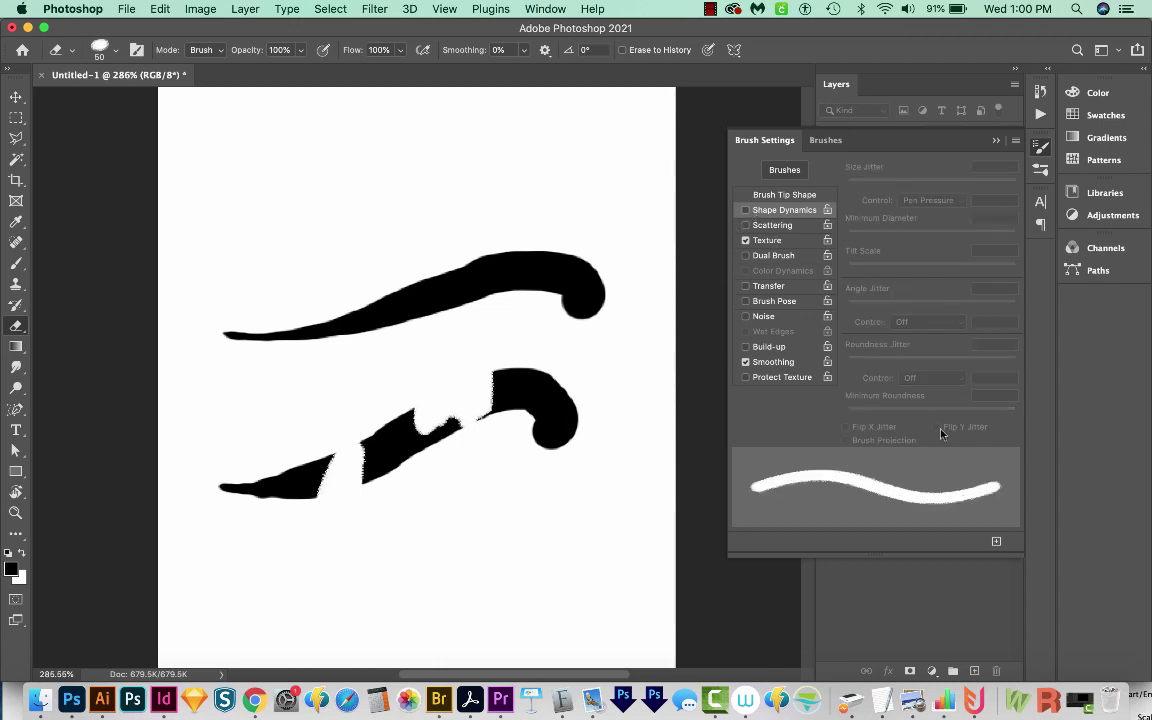
pyautogui.click(746, 211)
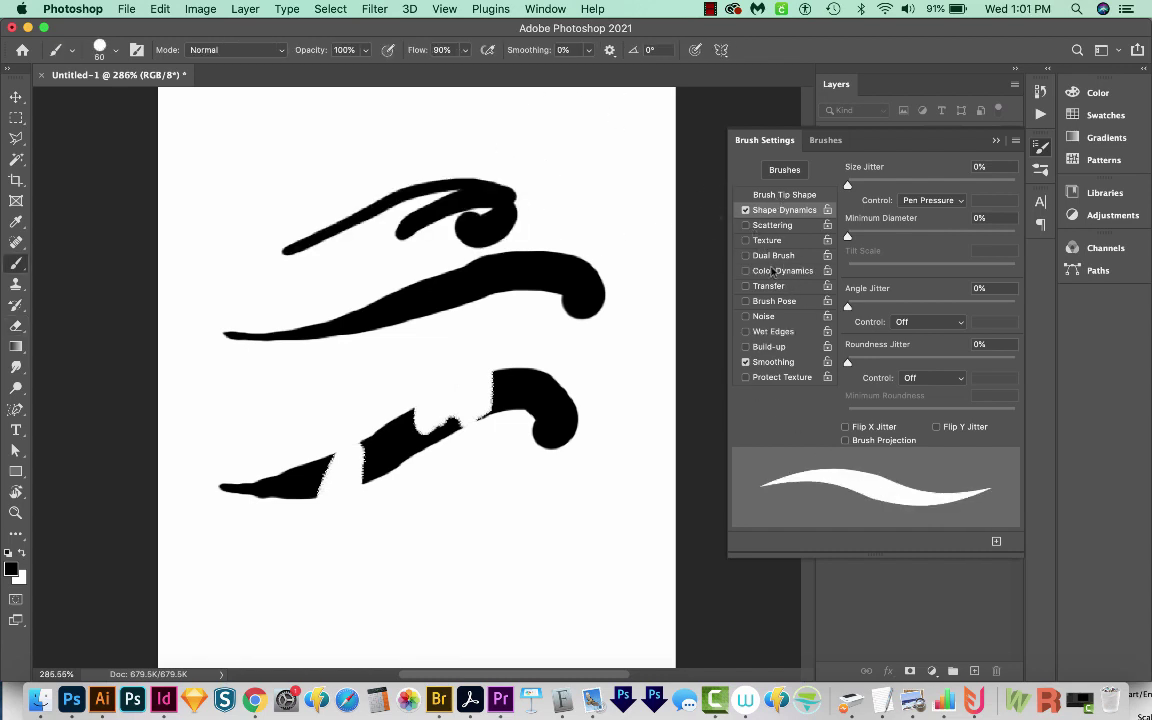
# - Enable Transfer and Scattering with Count Jitter 0% and Scatter 167%
pyautogui.click(770, 287)
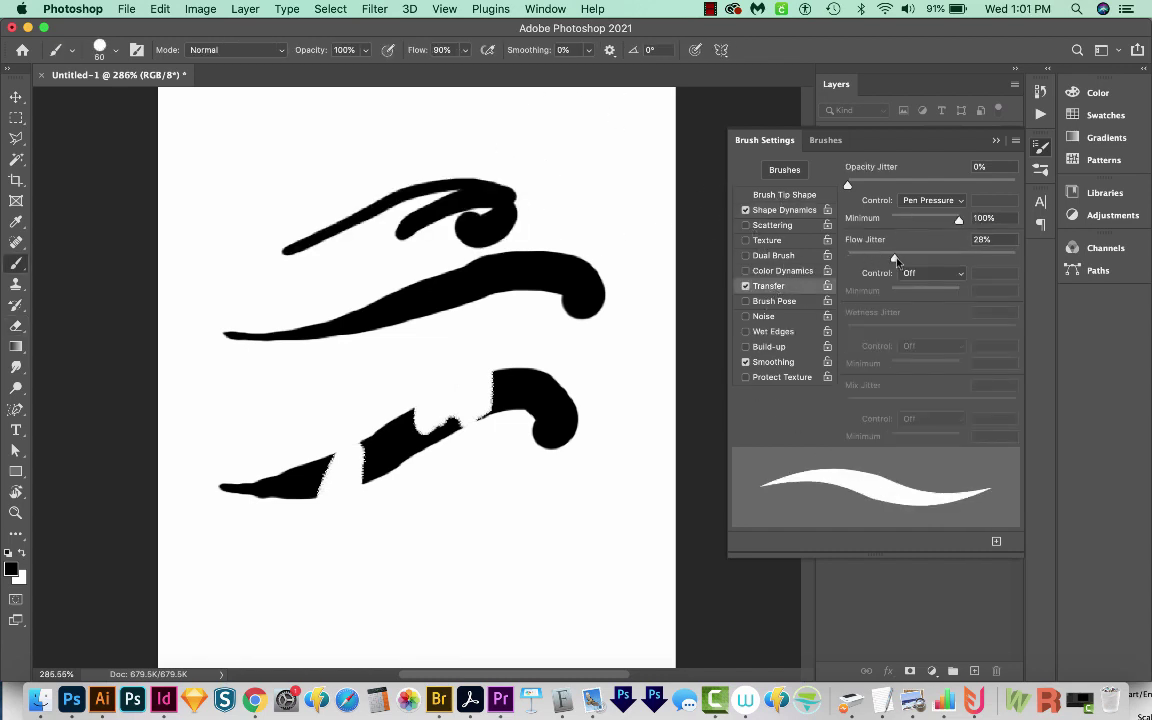
pyautogui.click(770, 225)
pyautogui.moveTo(864, 277); pyautogui.dragTo(846, 275)
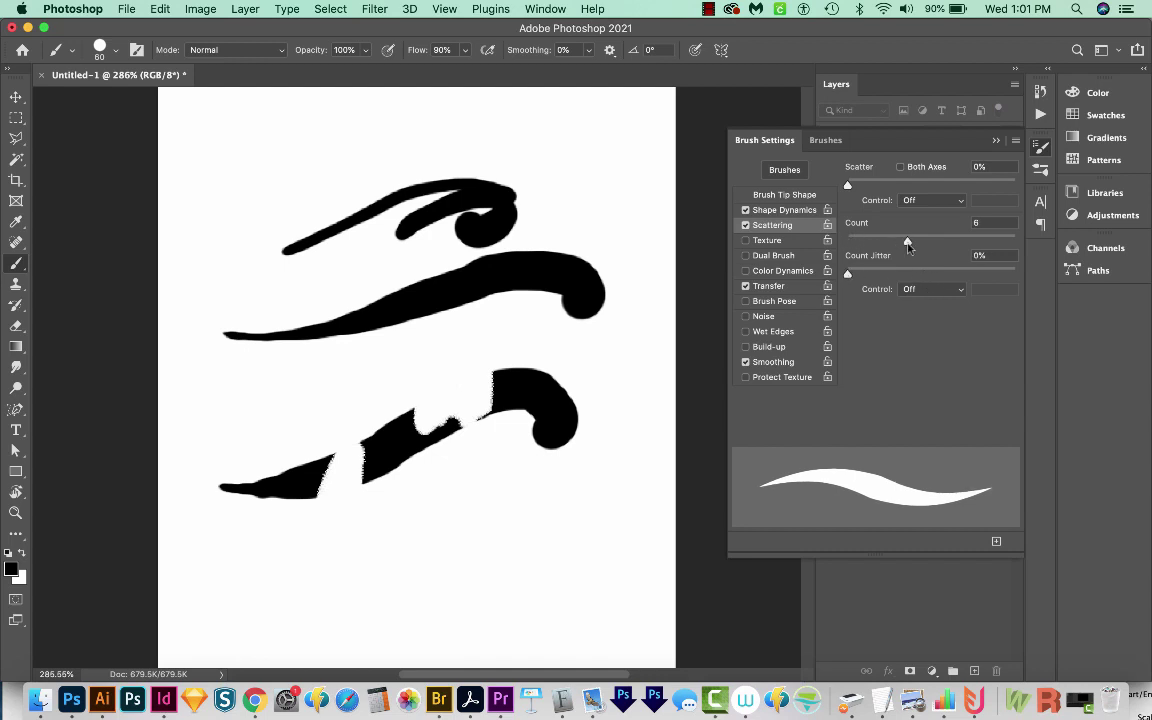
pyautogui.moveTo(850, 185); pyautogui.dragTo(876, 185)
# - Paint wide scattered strokes across the canvas, then switch to Illustrator 2019
pyautogui.moveTo(310, 552); pyautogui.dragTo(660, 495)
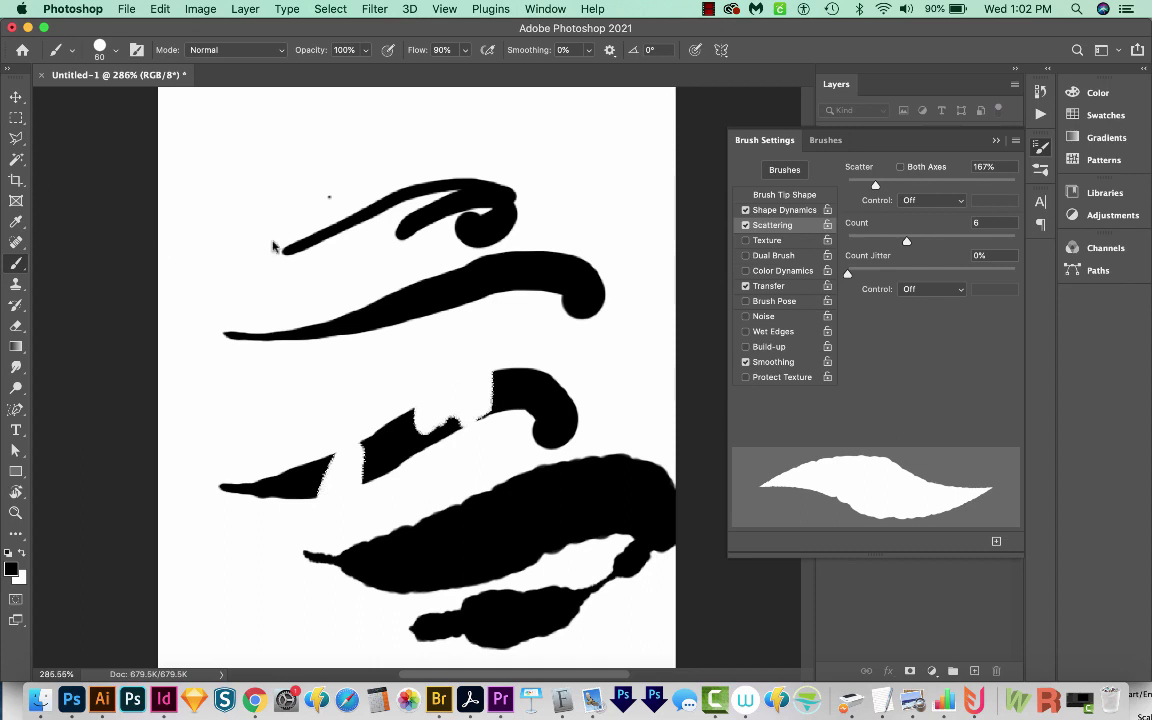
pyautogui.moveTo(271, 279); pyautogui.dragTo(250, 590)
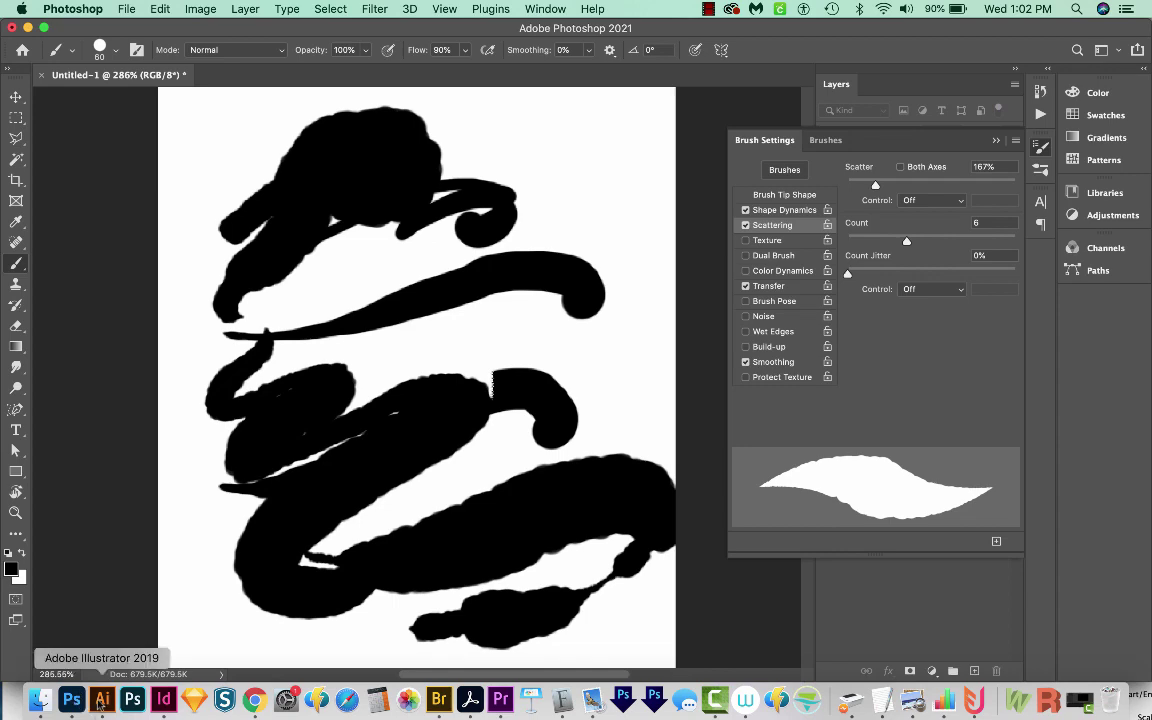
pyautogui.click(103, 705)
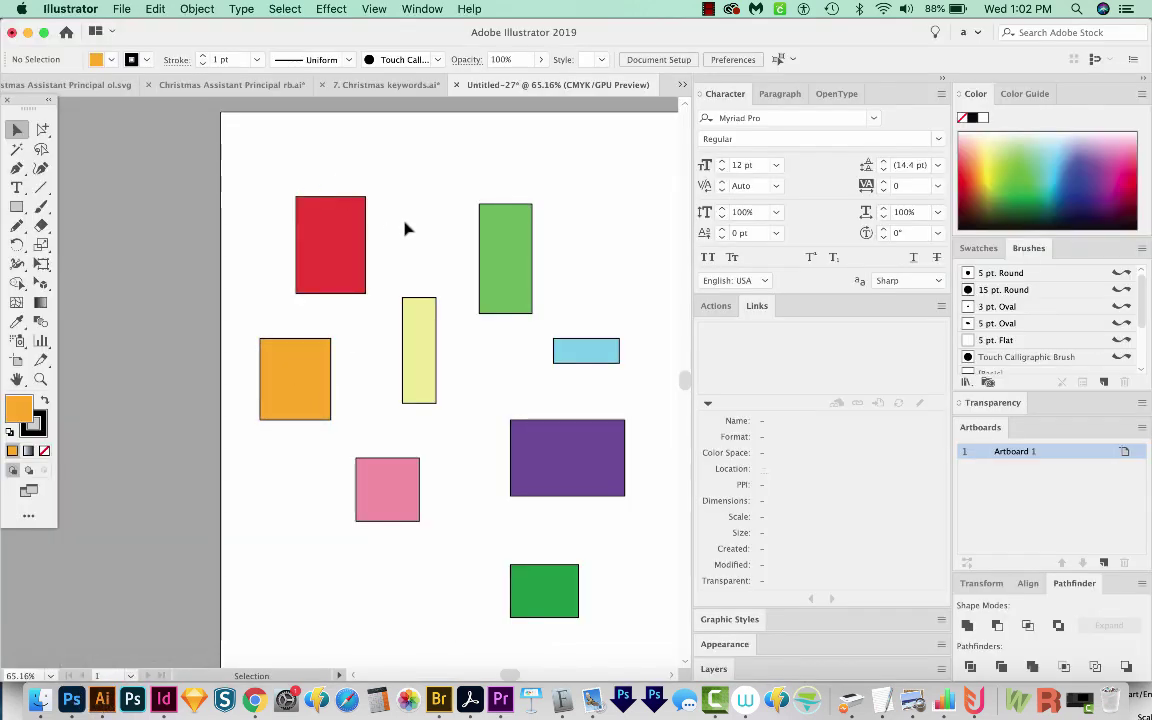
# - Load the Artistic_Calligraphic brush library and make 15 pt. Round the current Paintbrush brush
pyautogui.click(1140, 248)
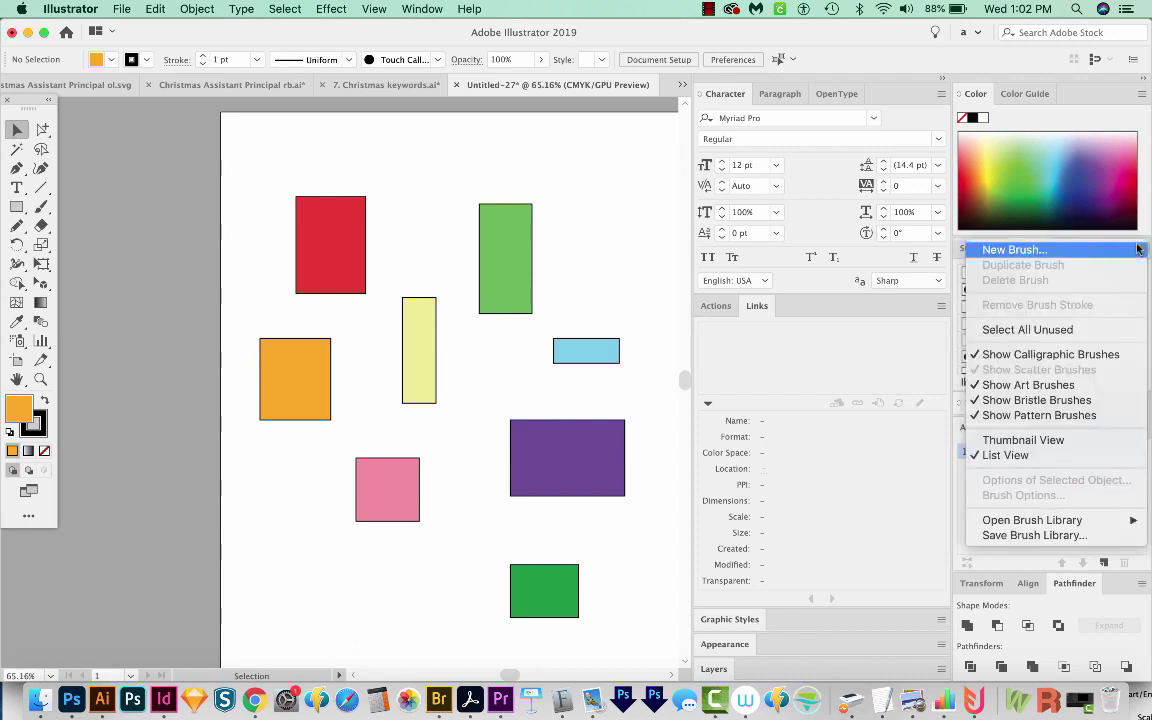
pyautogui.moveTo(1066, 522)
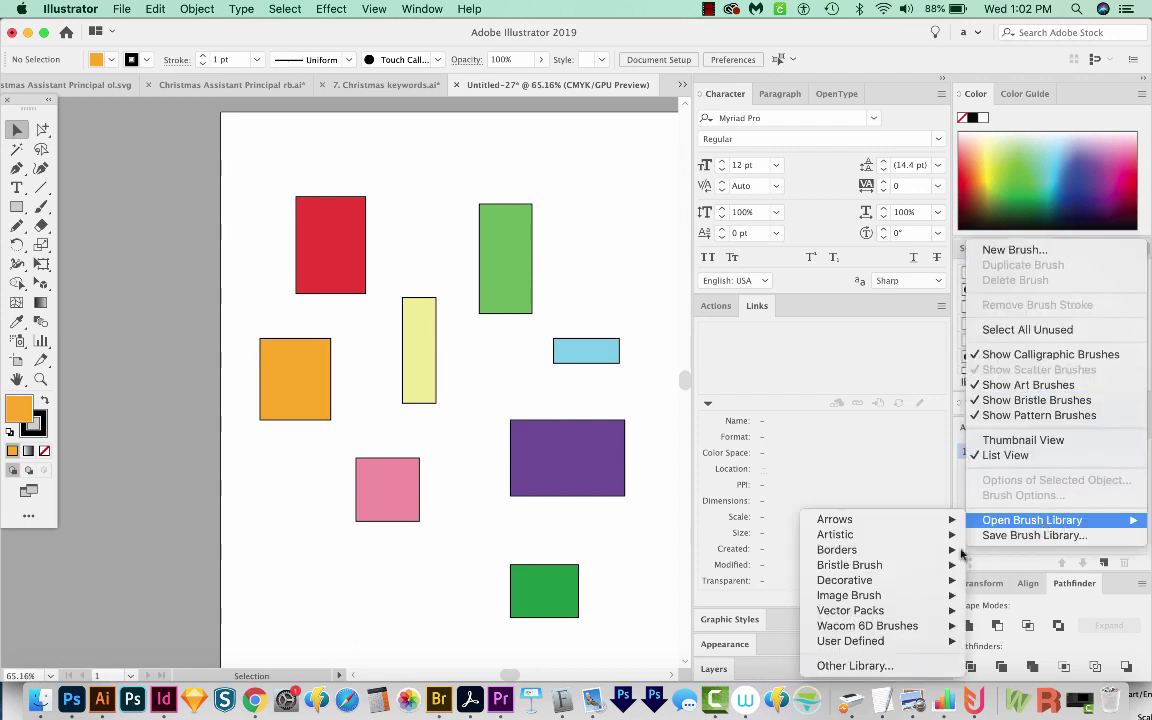
pyautogui.moveTo(864, 547)
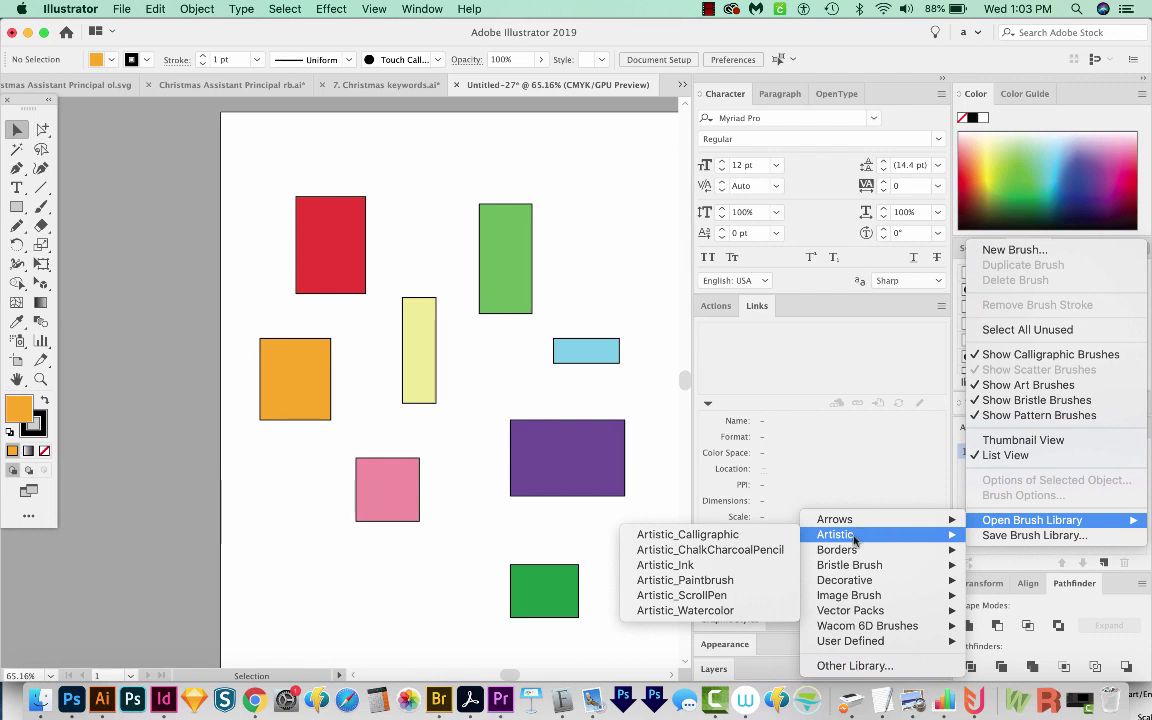
pyautogui.click(662, 534)
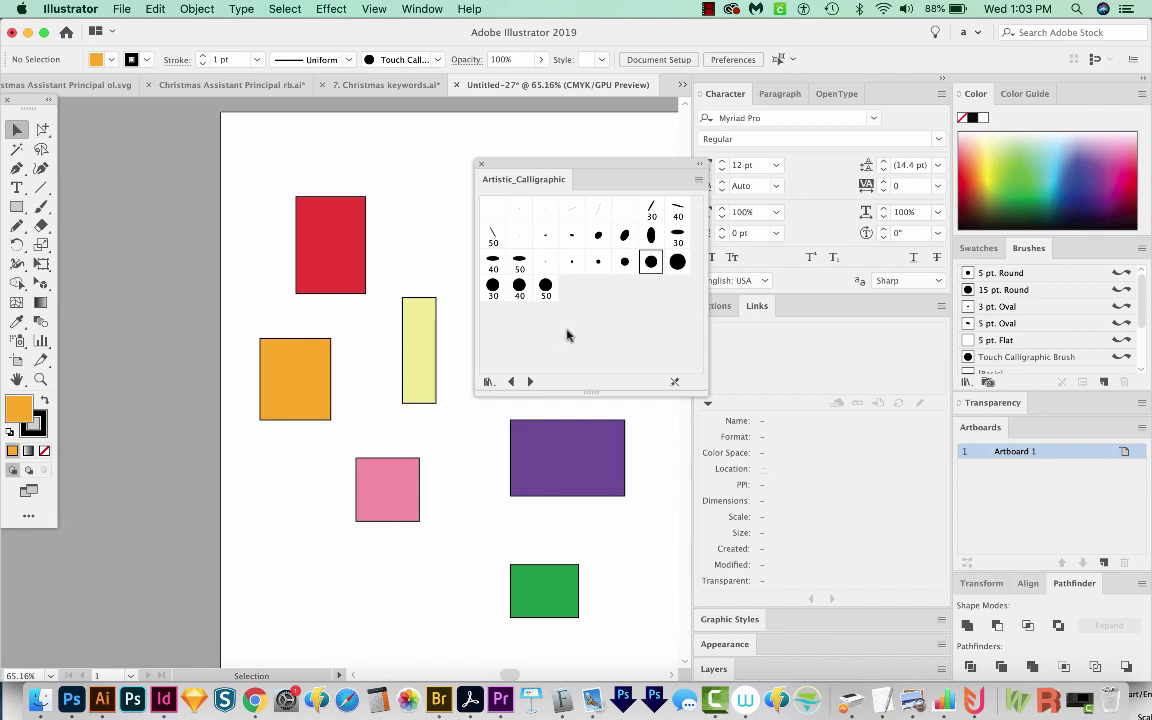
pyautogui.click(648, 262)
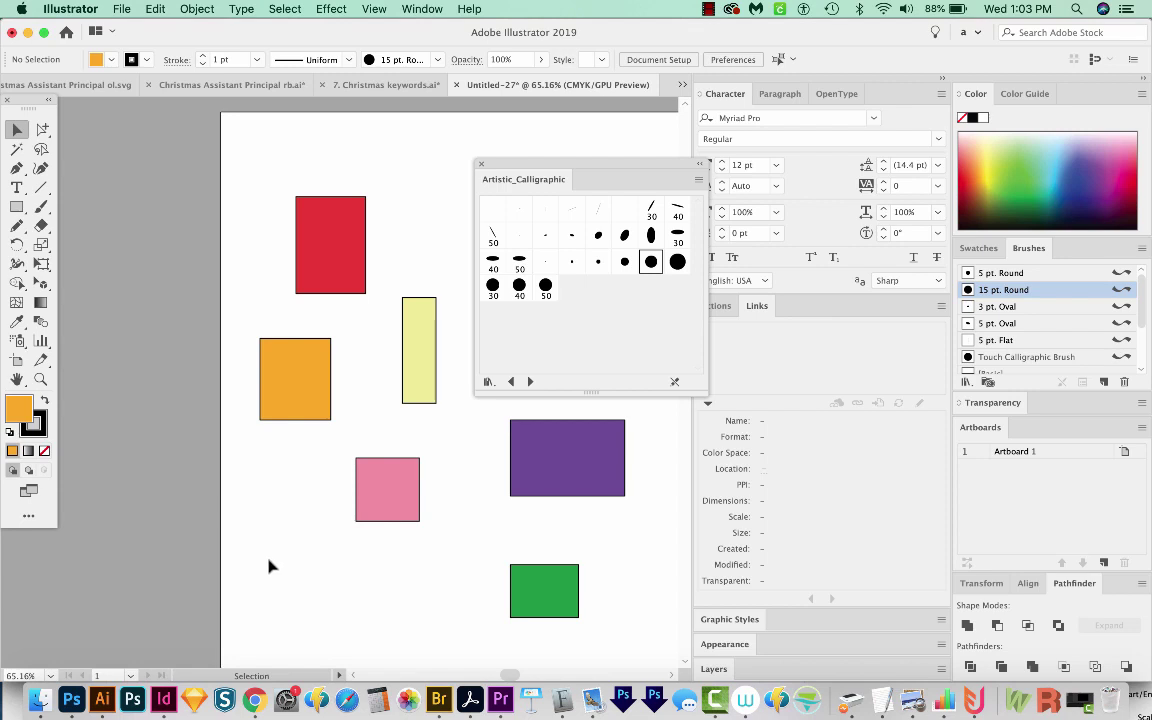
pyautogui.press('b')
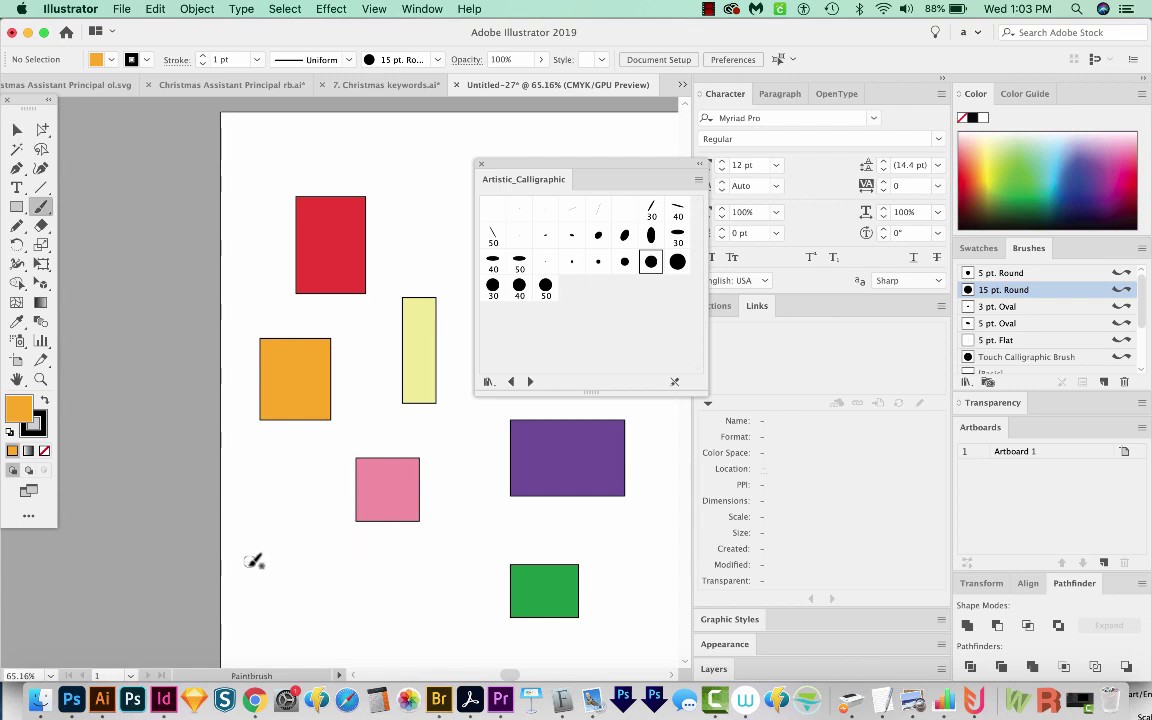
# - Paint a bottom swirl, set Paintbrush fidelity to Smooth, then paint a swirl across the red rectangle
pyautogui.moveTo(251, 589)
pyautogui.mouseDown()
pyautogui.moveTo(353, 604)
pyautogui.moveTo(457, 546)
pyautogui.moveTo(484, 546)
pyautogui.moveTo(496, 568)
pyautogui.moveTo(489, 598)
pyautogui.moveTo(472, 618)
pyautogui.moveTo(447, 620)
pyautogui.moveTo(462, 586)
pyautogui.mouseUp()
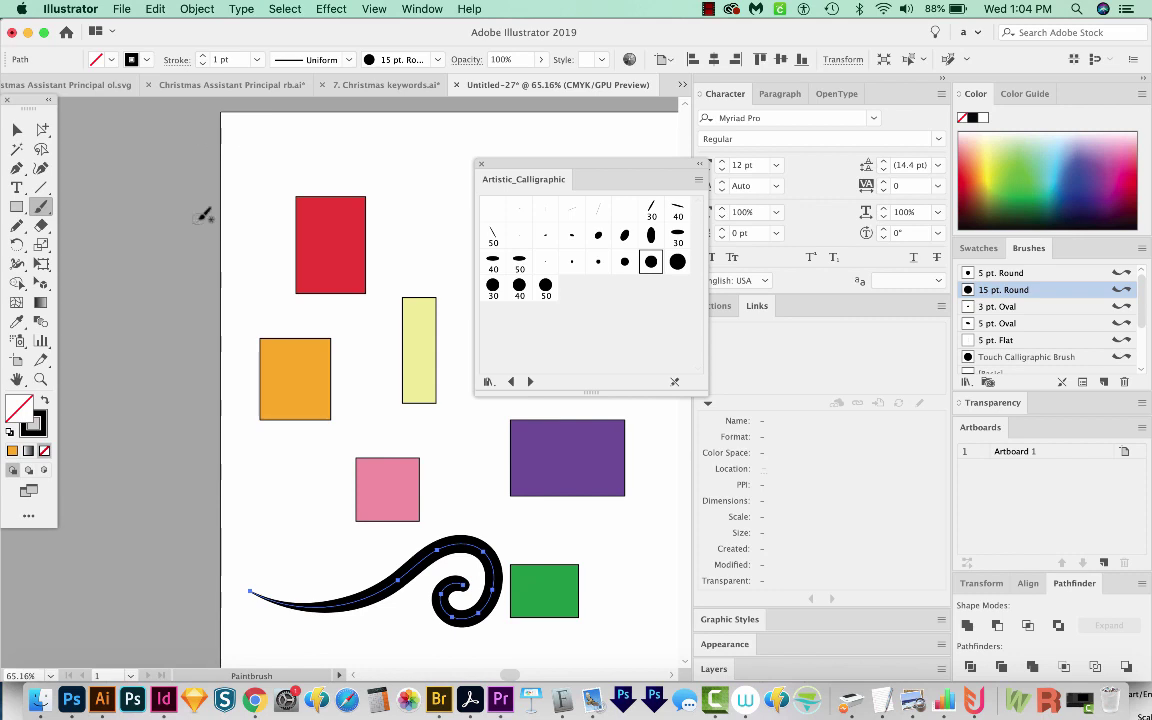
pyautogui.doubleClick(41, 210)
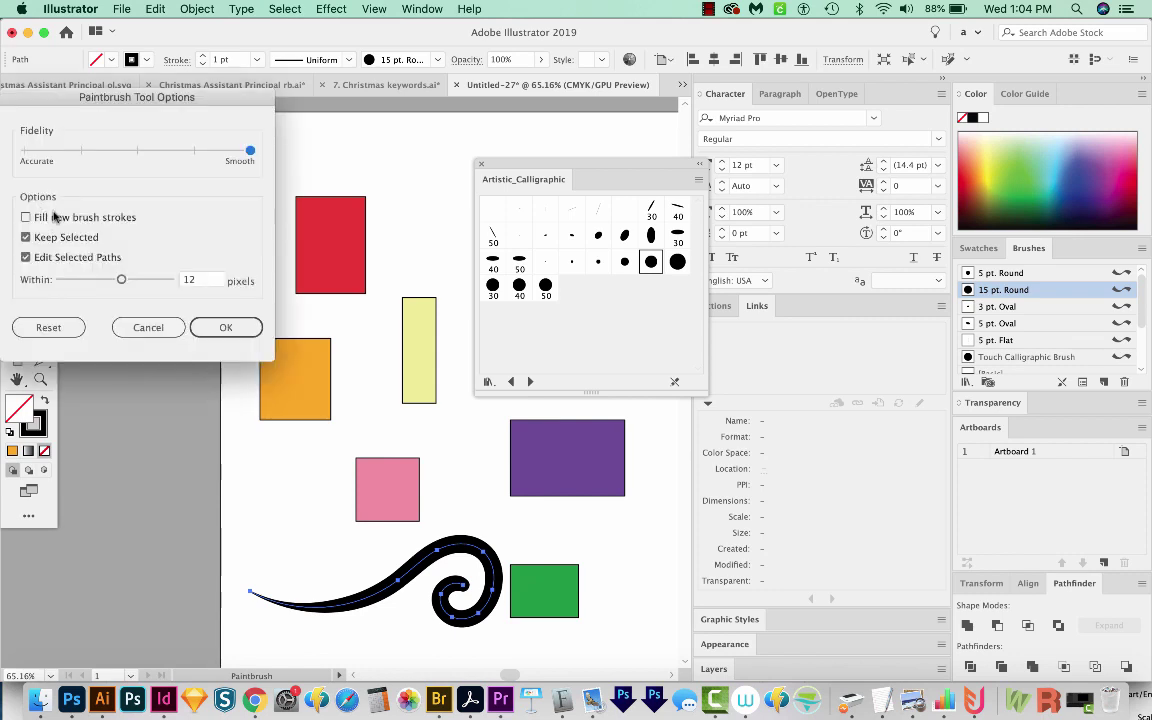
pyautogui.moveTo(83, 151); pyautogui.dragTo(255, 160)
pyautogui.click(234, 330)
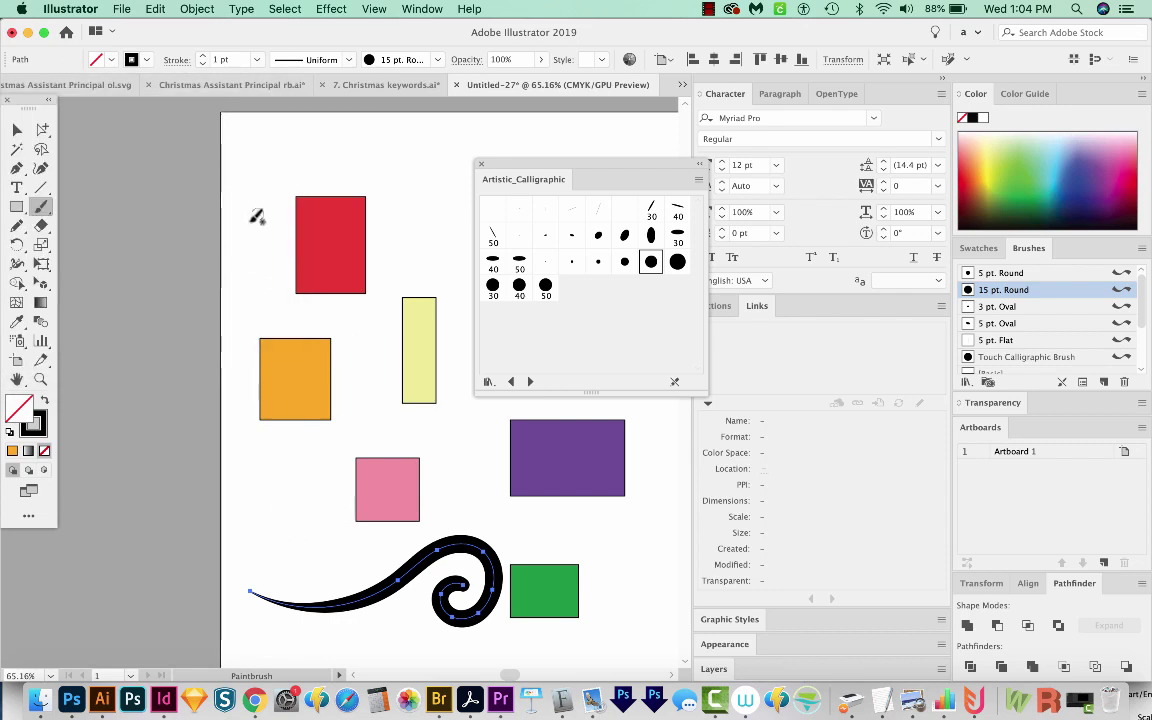
pyautogui.moveTo(245, 238)
pyautogui.mouseDown()
pyautogui.moveTo(304, 217)
pyautogui.moveTo(398, 138)
pyautogui.moveTo(429, 150)
pyautogui.moveTo(432, 180)
pyautogui.moveTo(402, 170)
pyautogui.mouseUp()
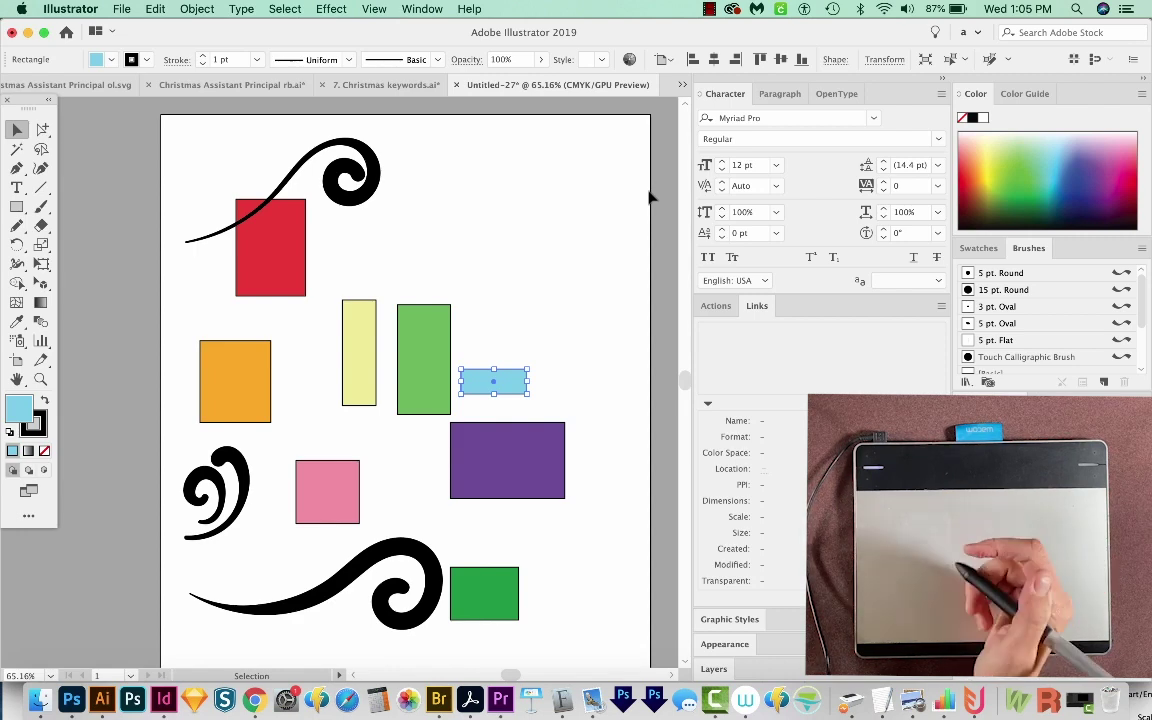
# - Drag the tall green rectangle toward the blue bar, then undo the move
pyautogui.click(378, 258)
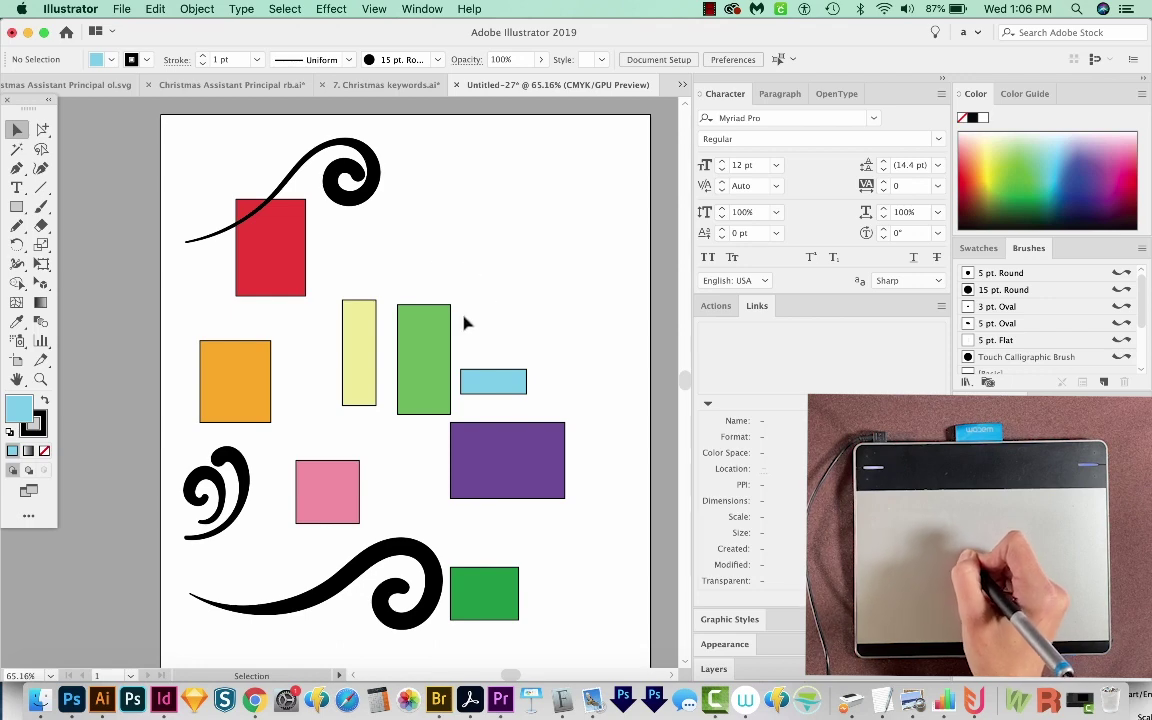
pyautogui.click(440, 328)
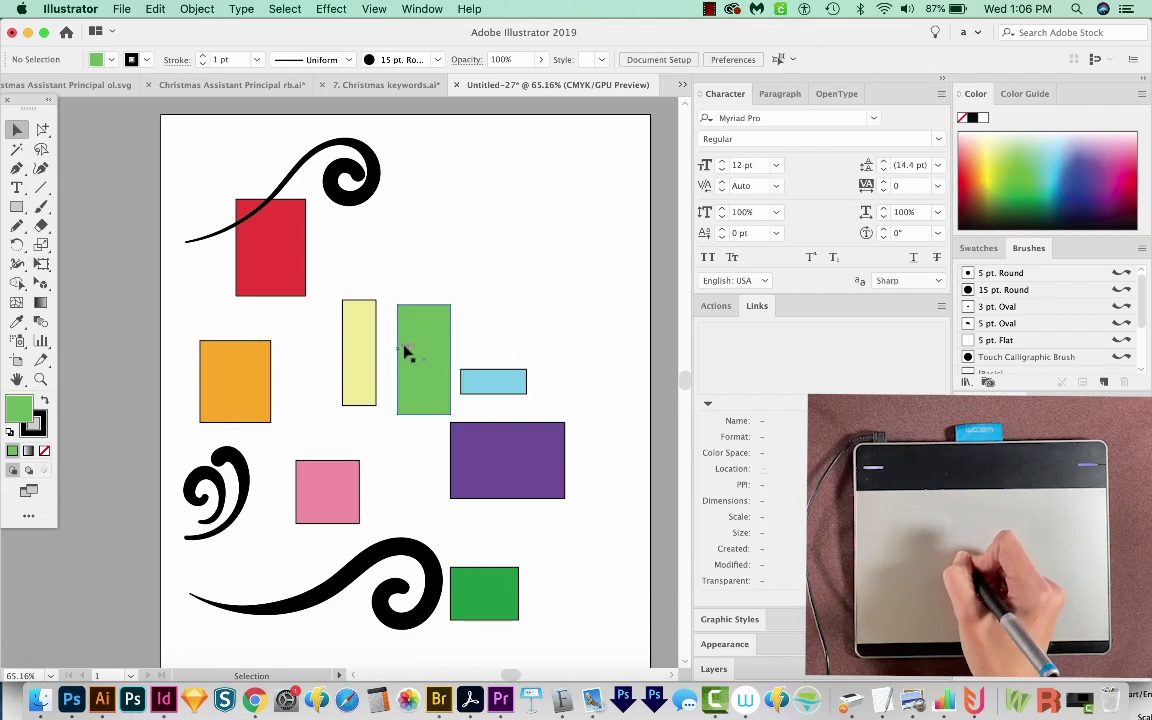
pyautogui.moveTo(414, 329); pyautogui.dragTo(424, 343)
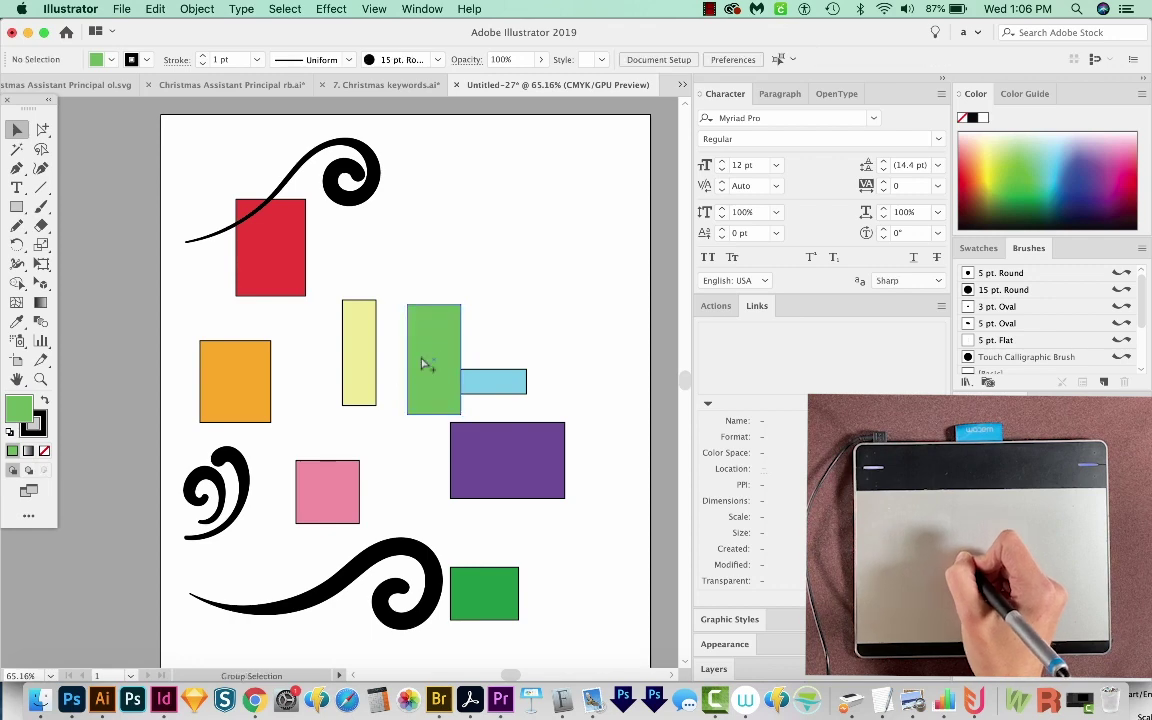
pyautogui.press('super+z')
pyautogui.click(330, 430)
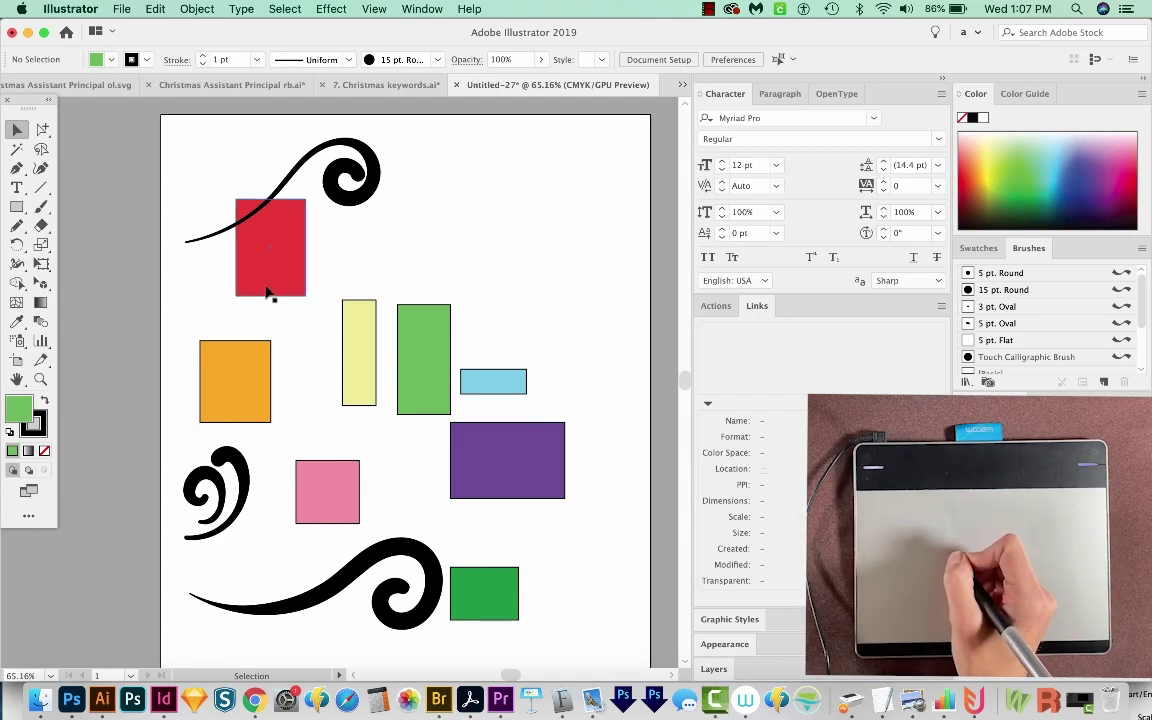
# - Practise selecting all objects, marquee-selecting the yellow and green rectangles, and clearing the selection
pyautogui.press('super+a')
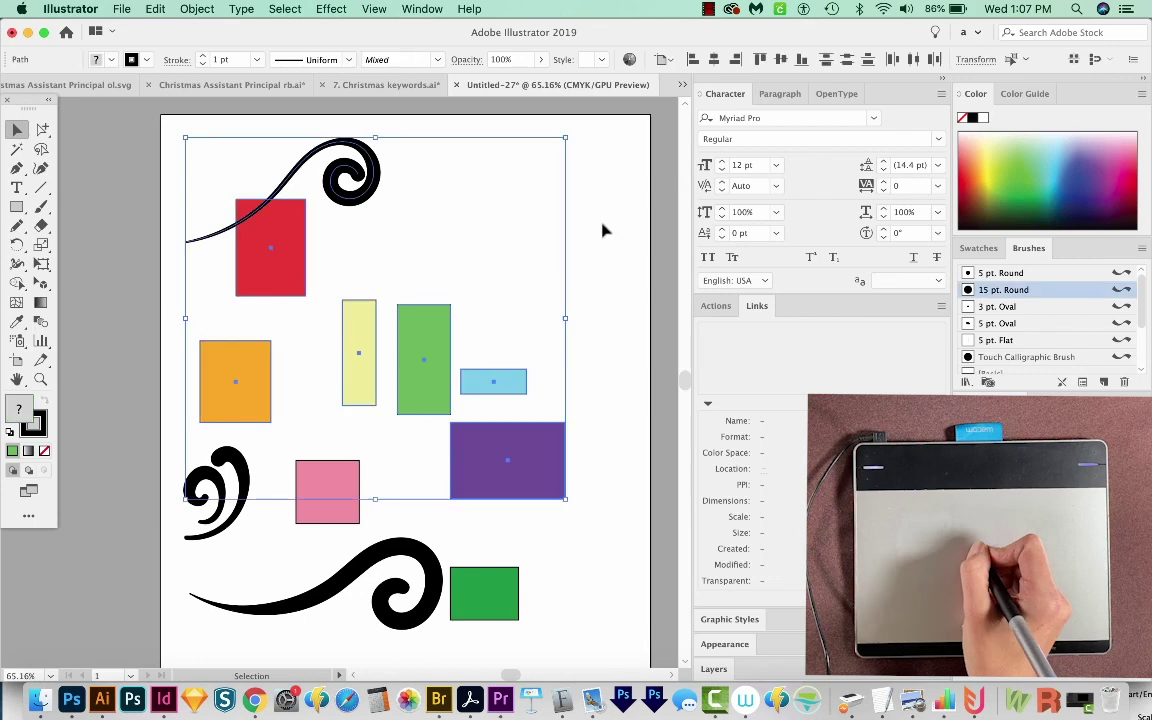
pyautogui.click(542, 245)
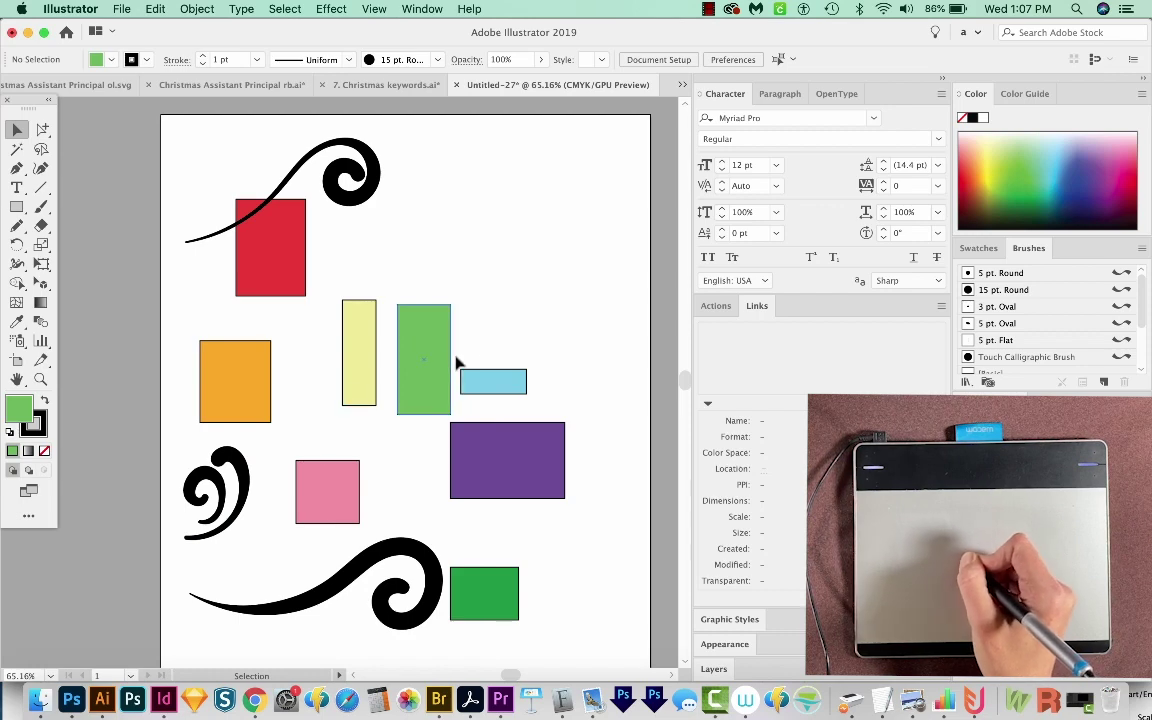
pyautogui.moveTo(500, 288); pyautogui.dragTo(342, 358)
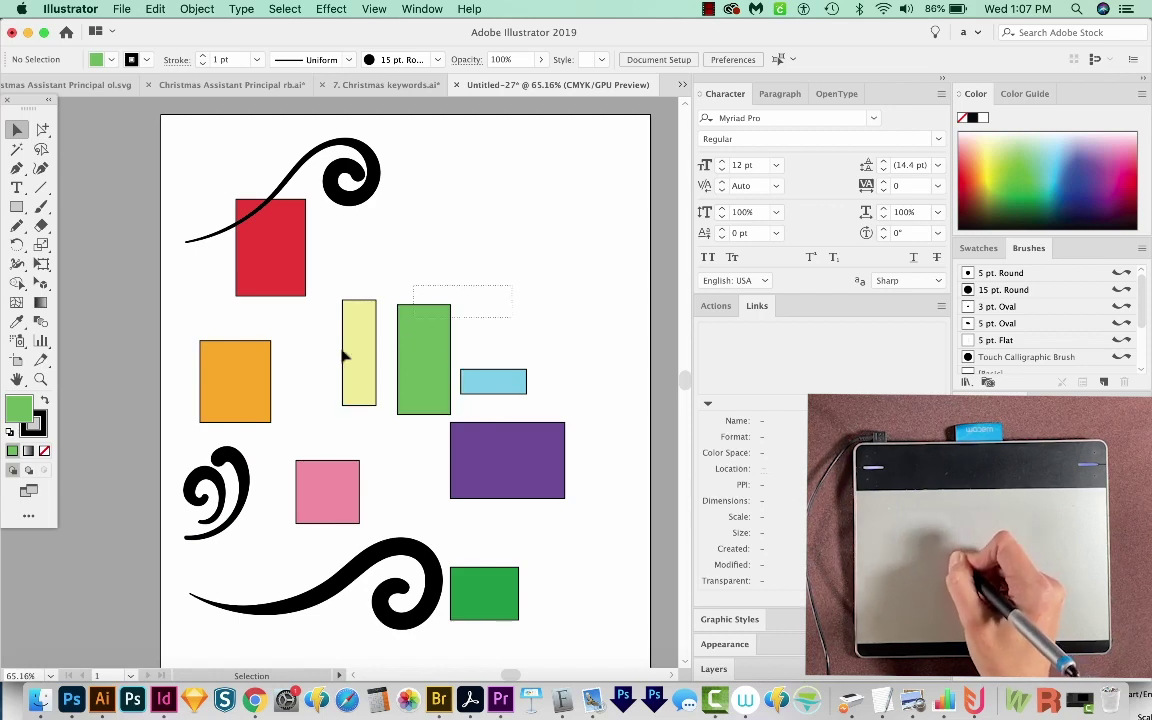
pyautogui.click(589, 404)
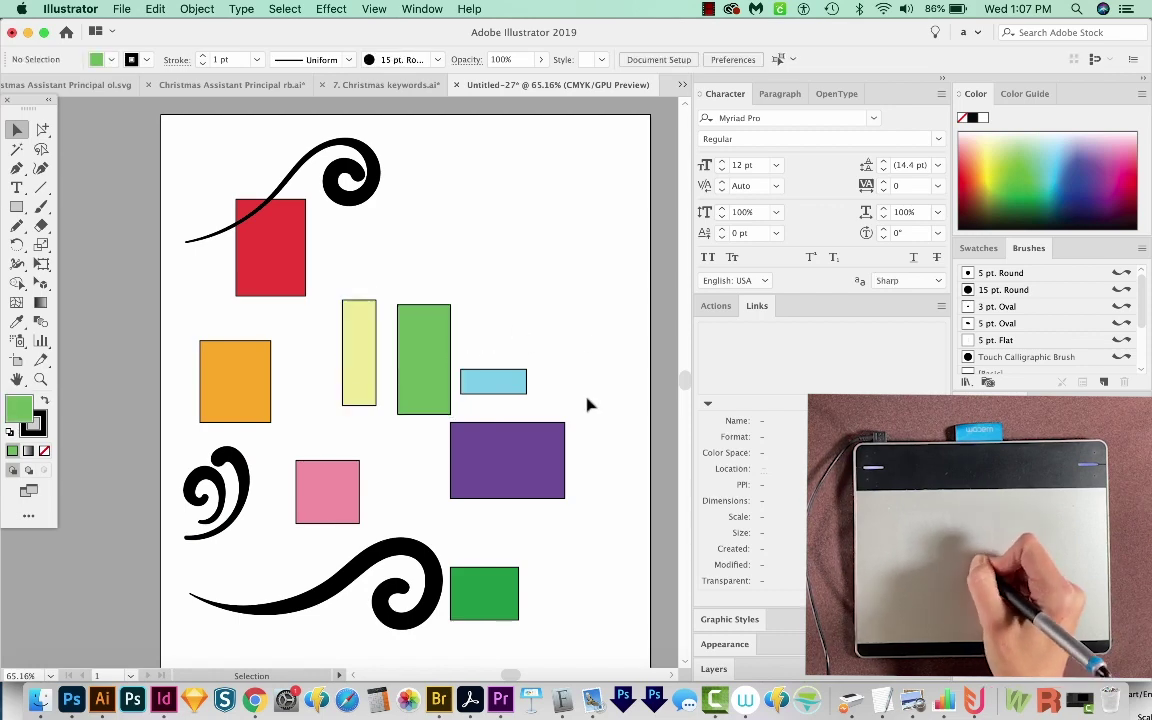
pyautogui.click(448, 415)
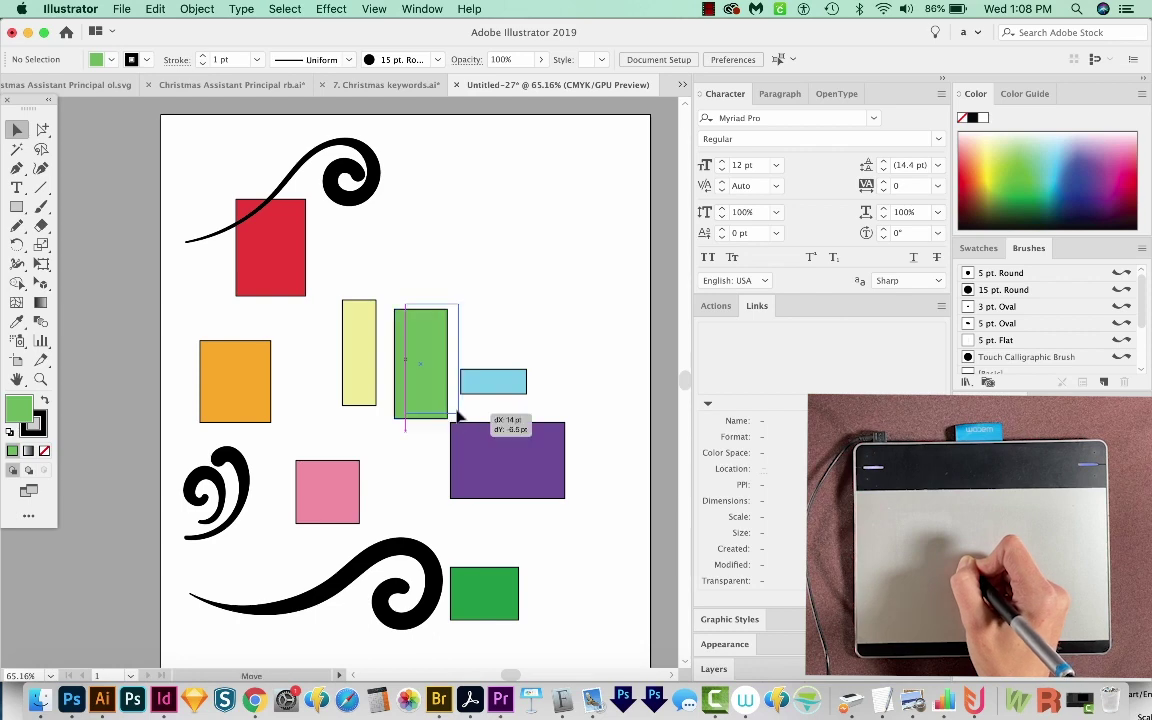
pyautogui.click(513, 331)
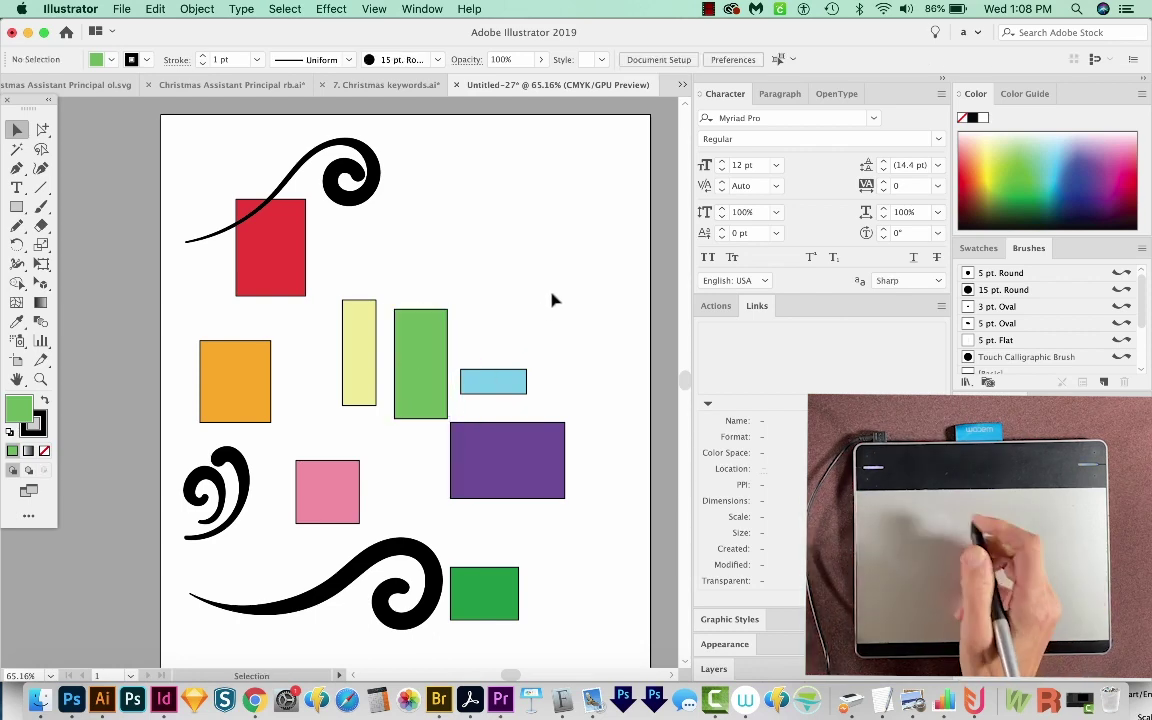